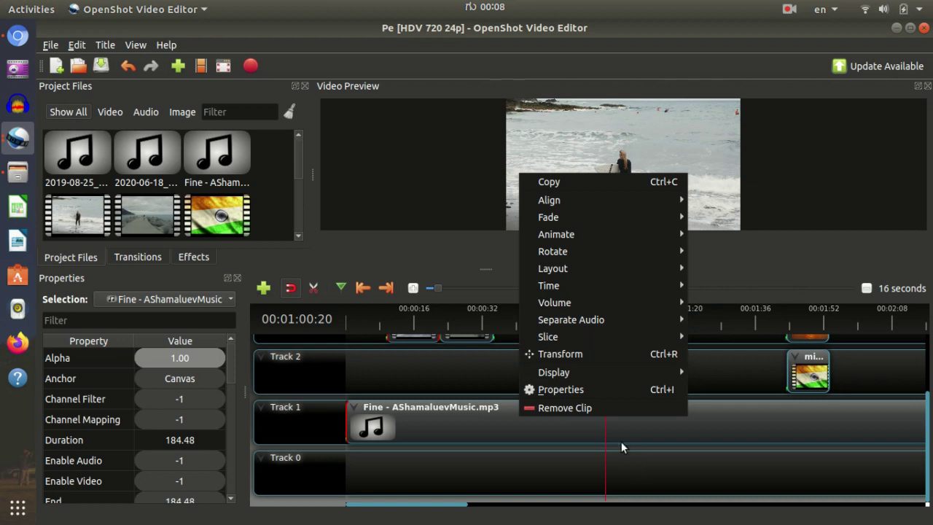
Step: Examine the editing options available for the music clip on Track 1, including its waveform and thumbnail display choices
left_click(562, 423)
scroll(752, 399, "up", 2)
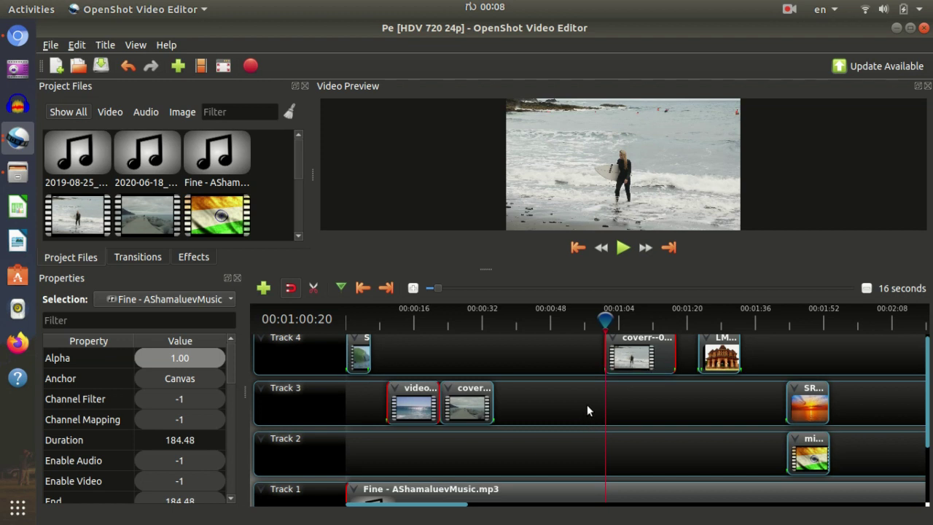
scroll(590, 405, "down", 2)
scroll(570, 426, "up", 2)
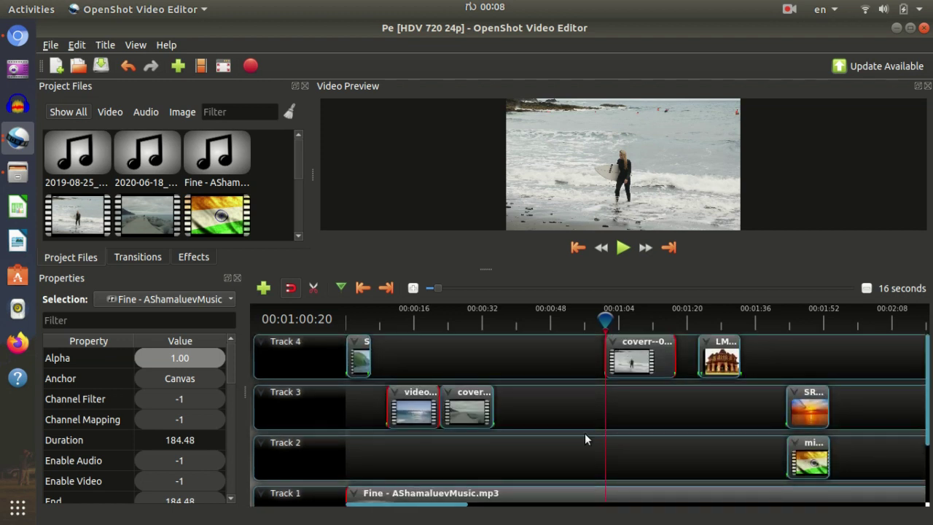
scroll(585, 430, "down", 2)
right_click(567, 419)
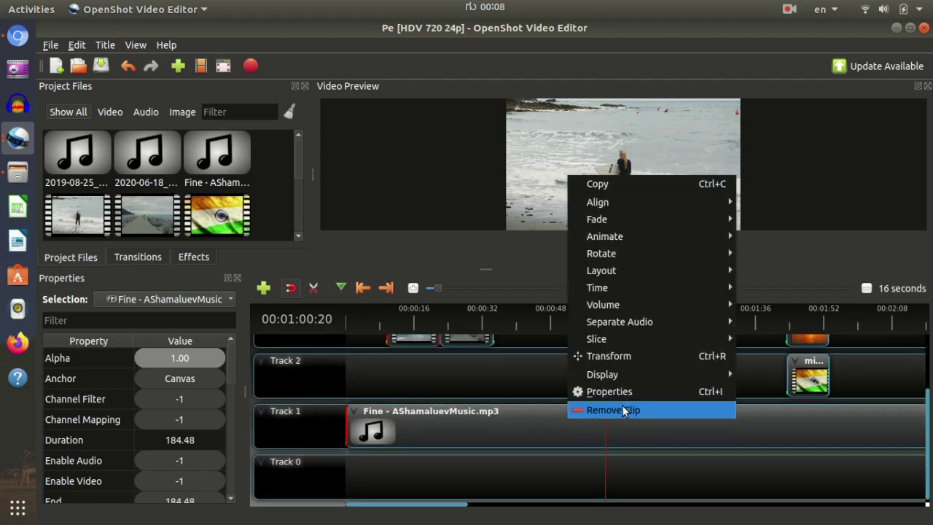
left_click(537, 430)
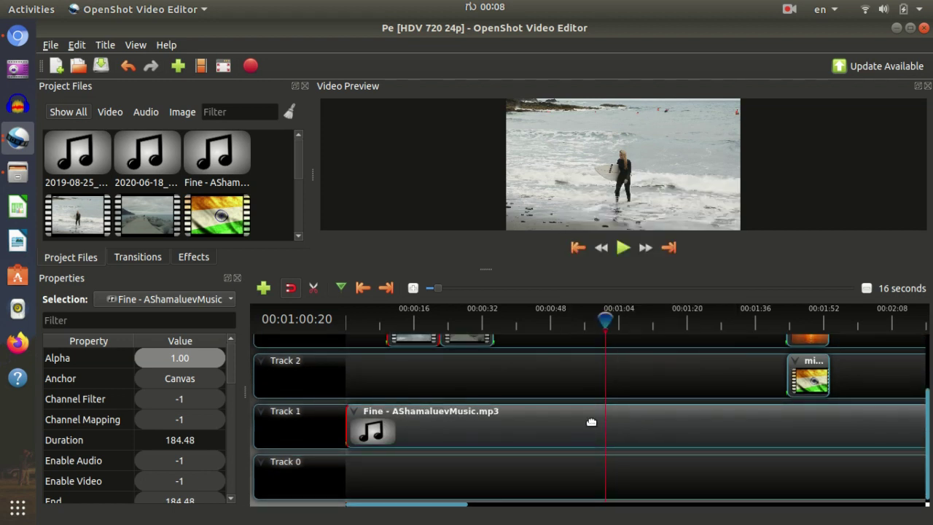
scroll(591, 422, "up", 2)
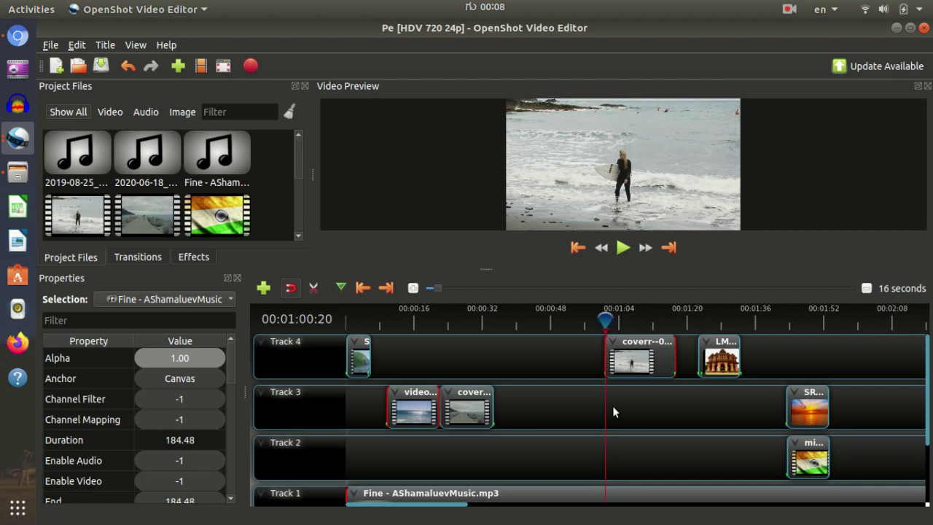
scroll(639, 397, "down", 2)
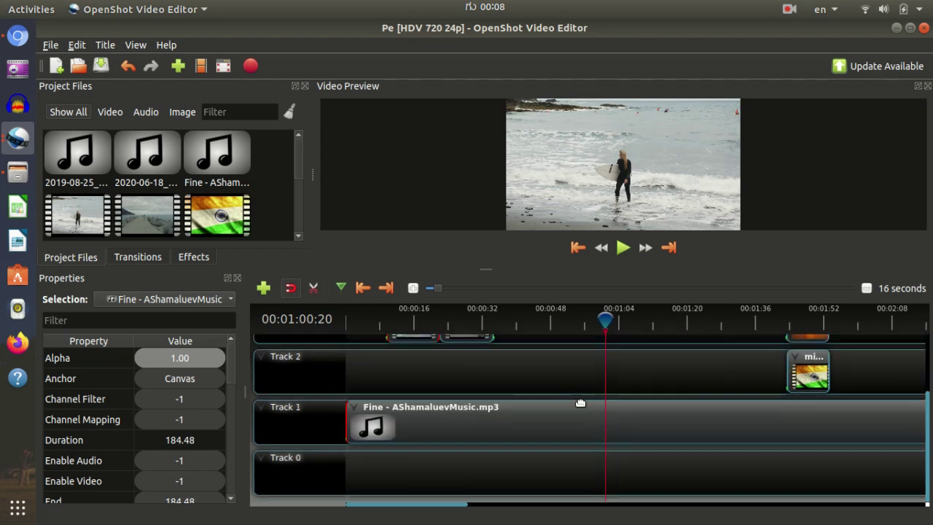
right_click(559, 425)
mouse_move(624, 392)
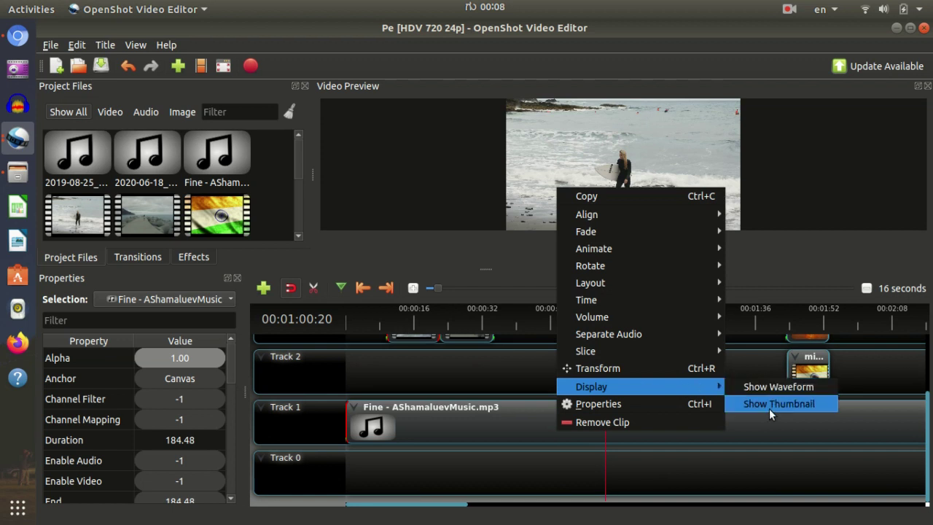
left_click(524, 417)
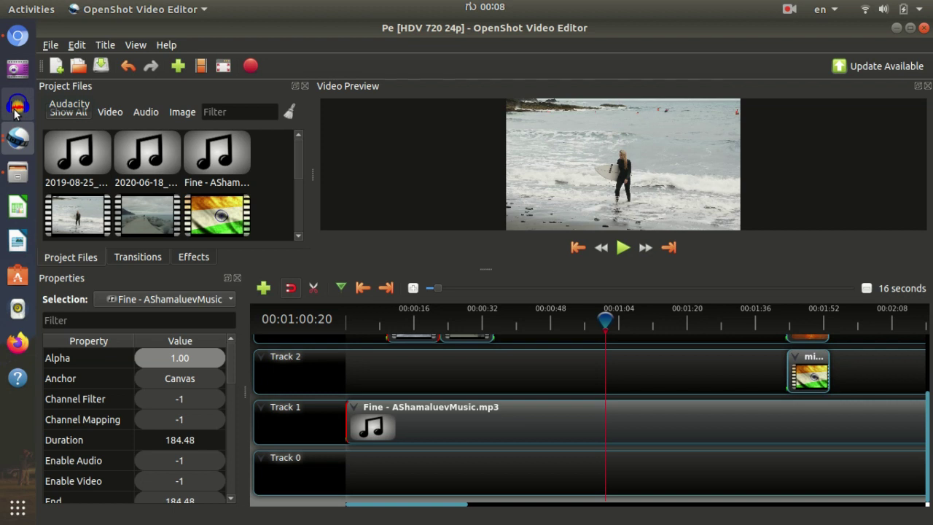
right_click(562, 426)
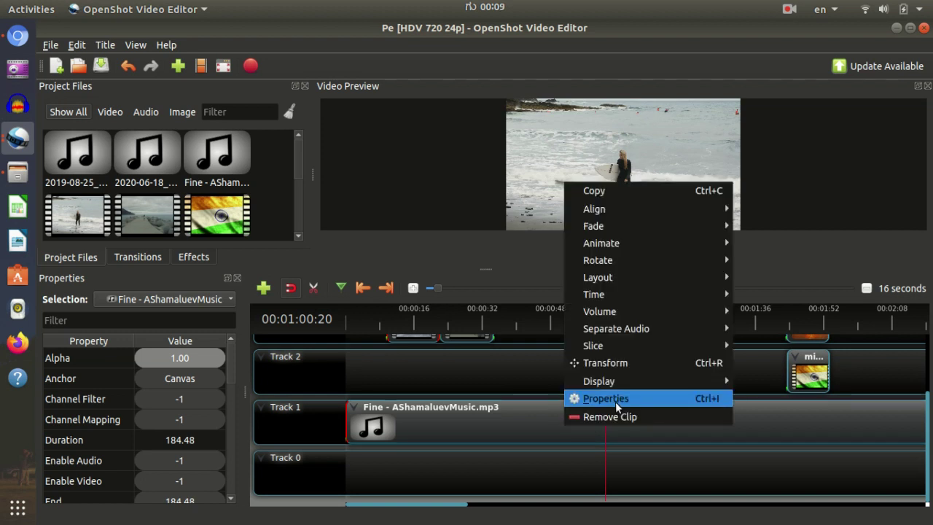
left_click(524, 421)
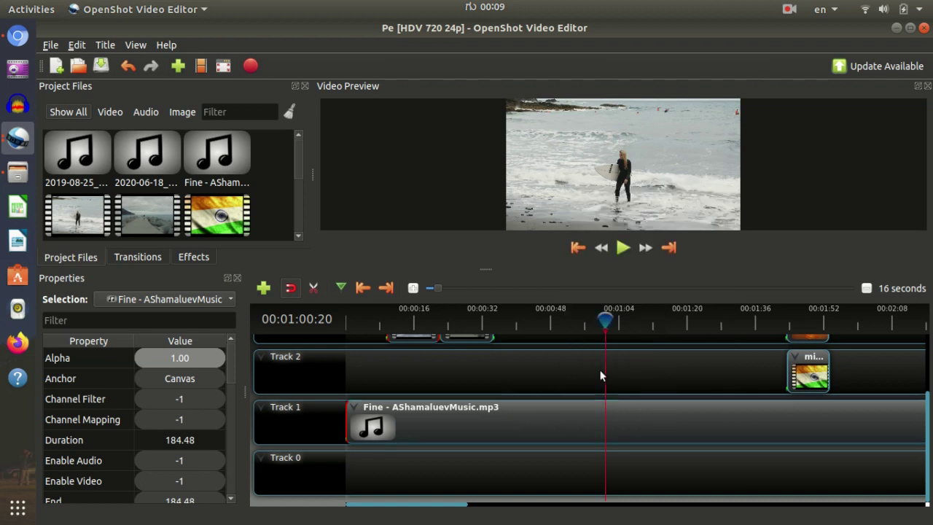
Step: Select the SR sunset clip on Track 3 and review its full list of clip properties
scroll(601, 375, "up", 3)
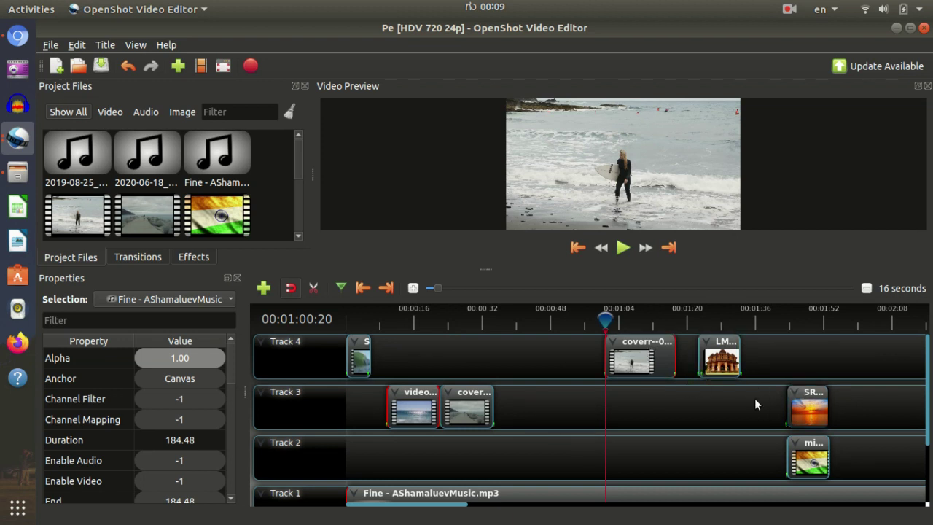
left_click(803, 410)
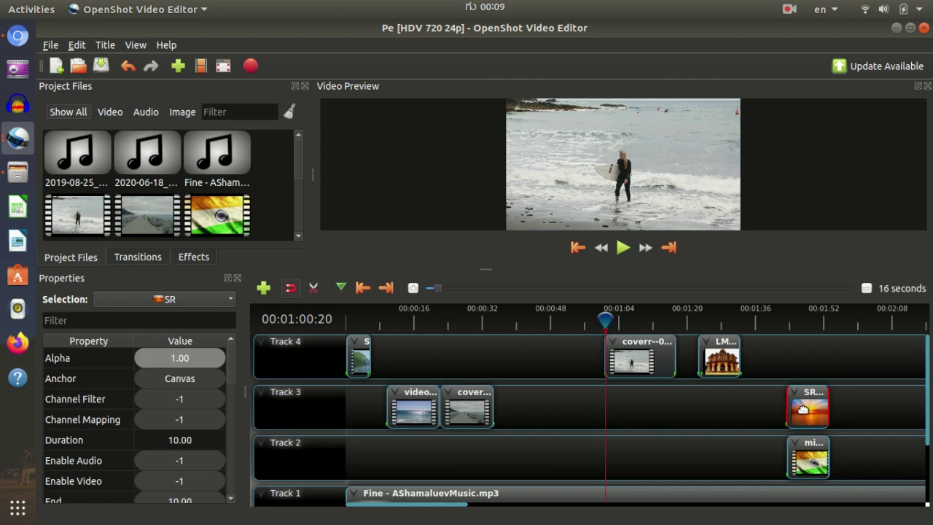
scroll(179, 445, "down", 6)
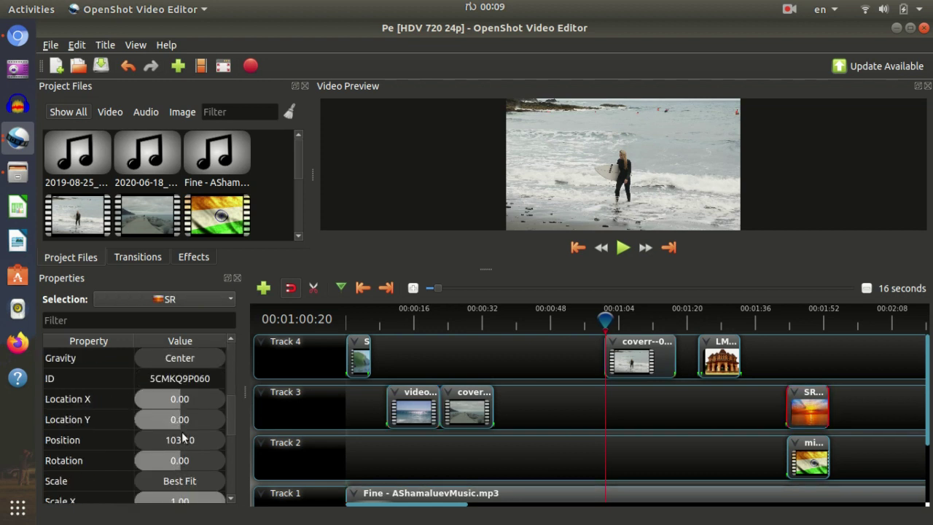
scroll(182, 434, "up", 4)
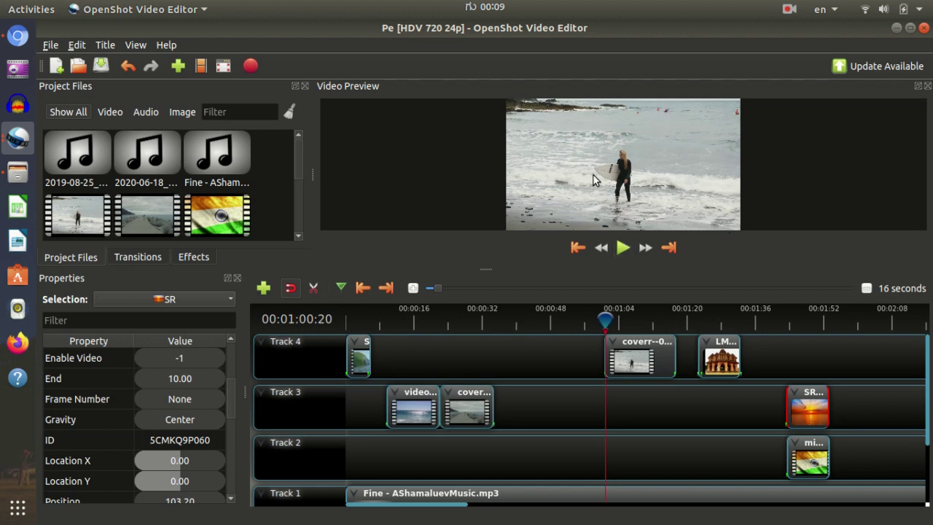
scroll(181, 405, "down", 5)
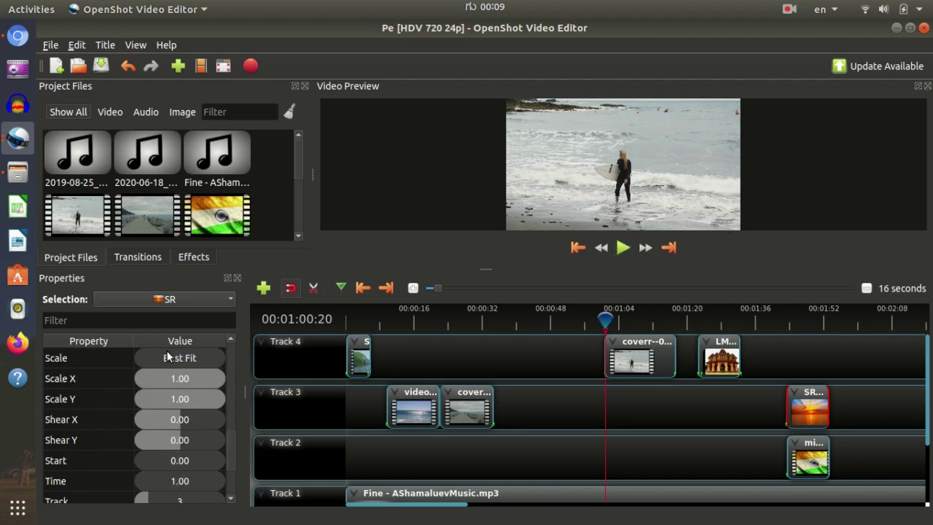
scroll(168, 386, "down", 3)
scroll(146, 409, "up", 2)
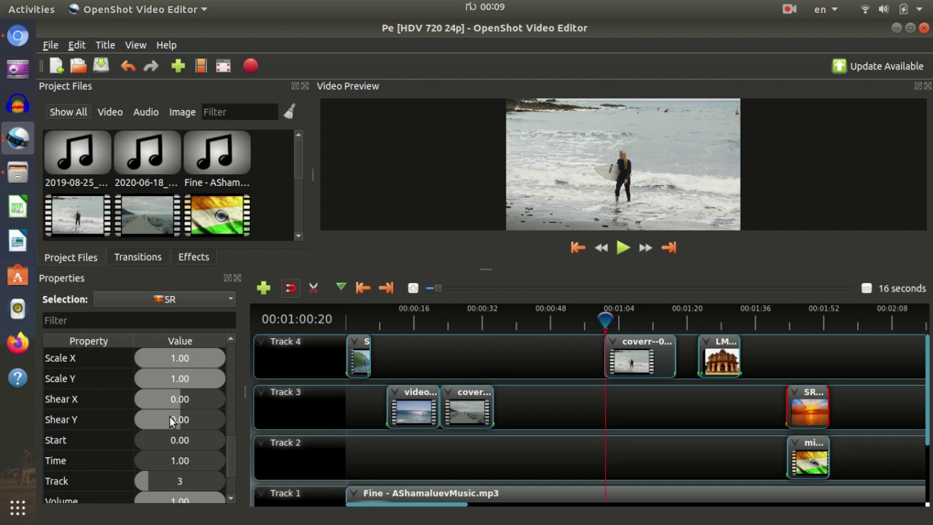
scroll(173, 427, "down", 2)
scroll(175, 447, "up", 4)
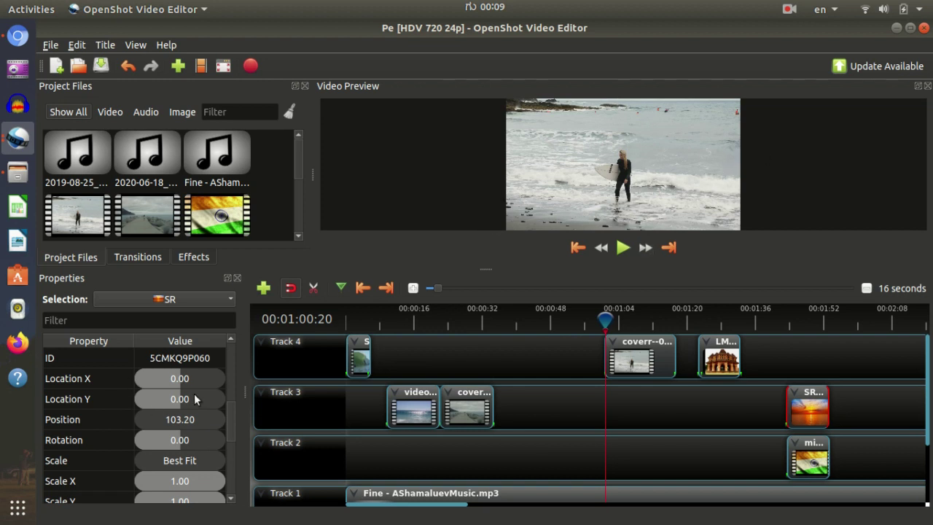
scroll(183, 415, "down", 2)
scroll(184, 413, "down", 1)
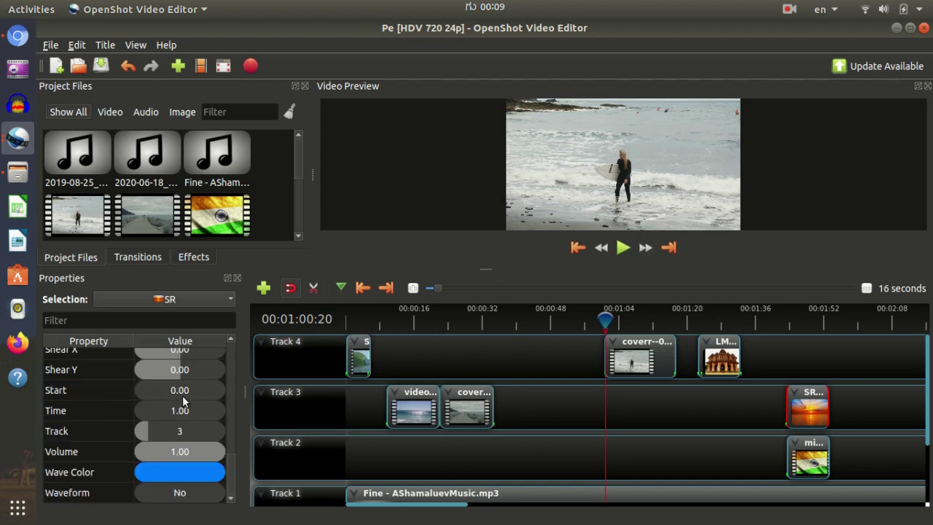
scroll(188, 416, "up", 1)
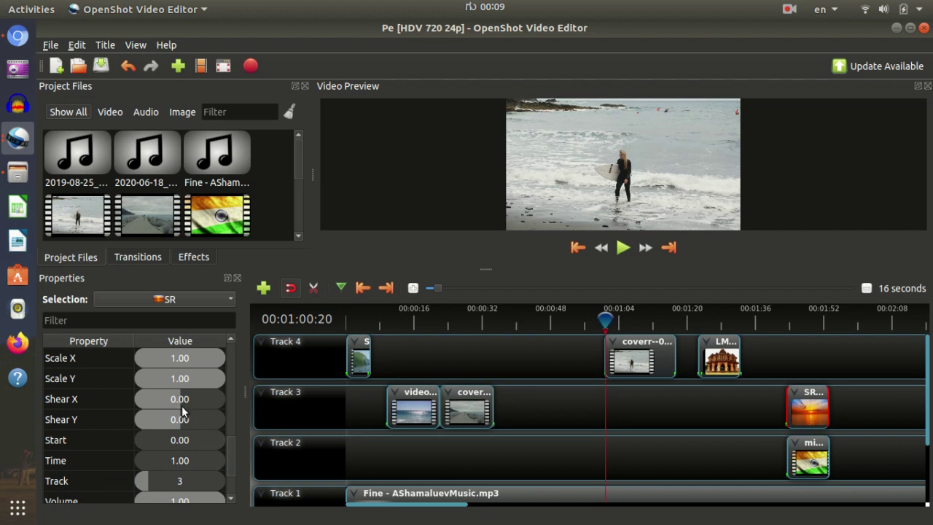
scroll(182, 408, "up", 6)
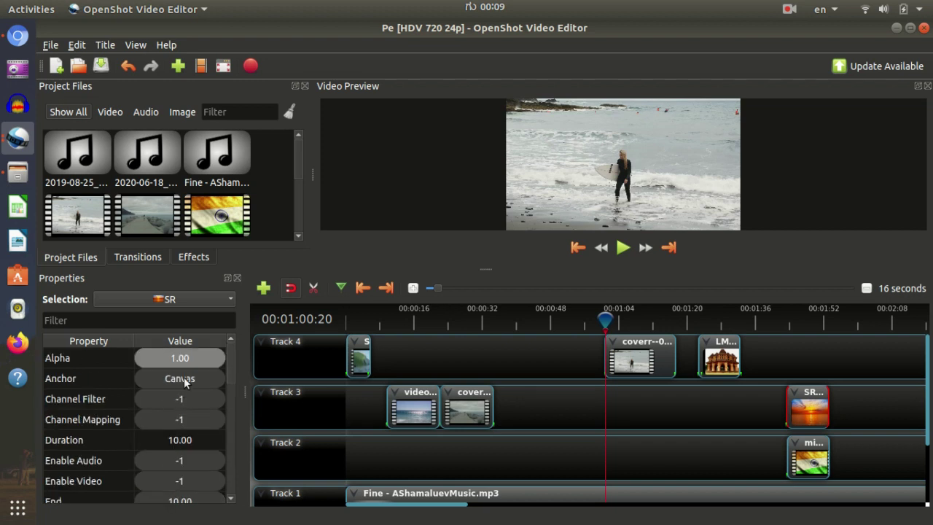
scroll(189, 385, "down", 4)
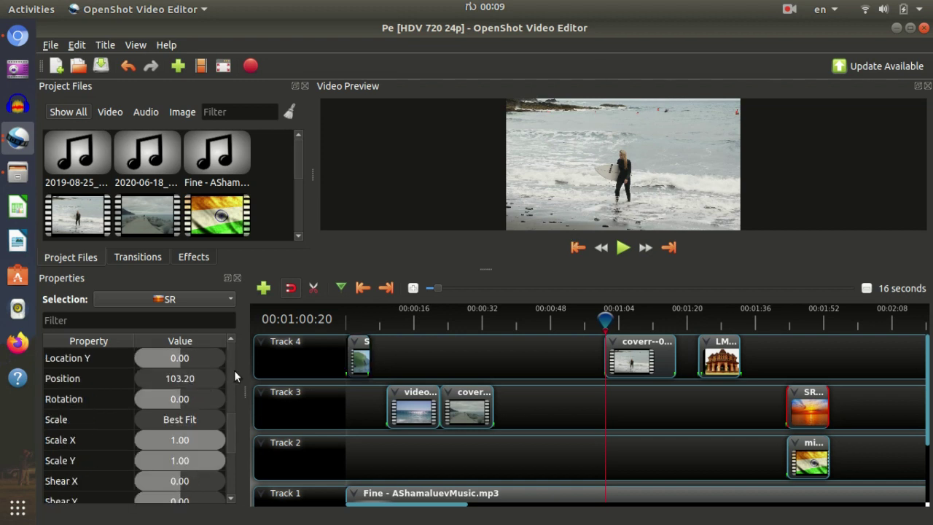
scroll(224, 412, "down", 3)
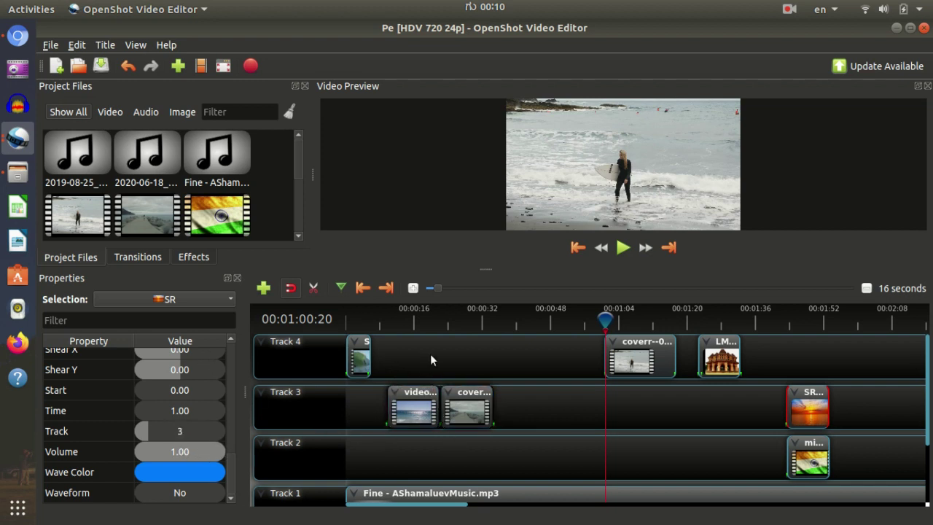
Step: Look over the general preferences and close them without changes
left_click(109, 45)
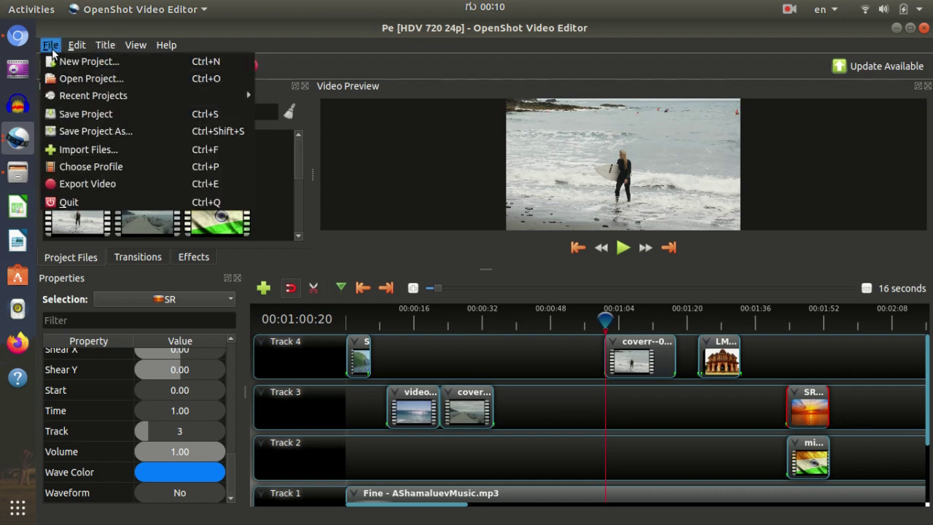
mouse_move(67, 48)
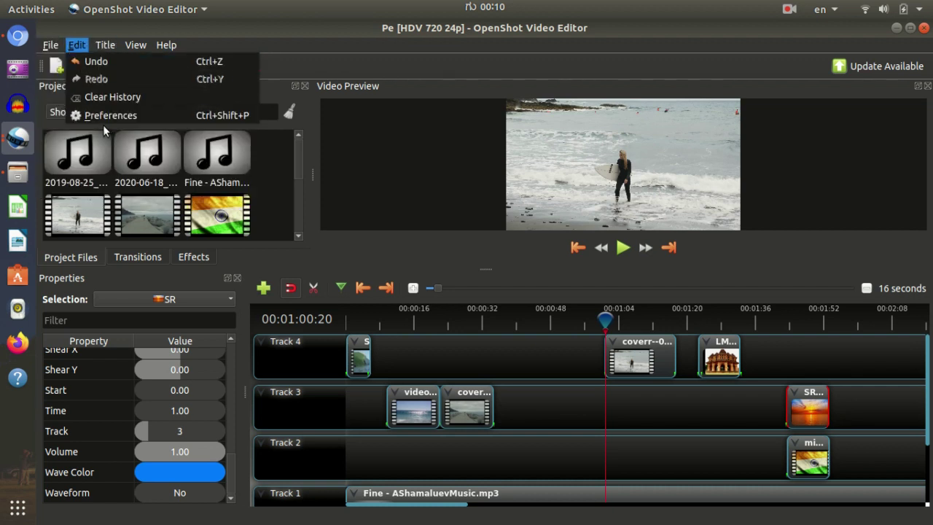
left_click(100, 115)
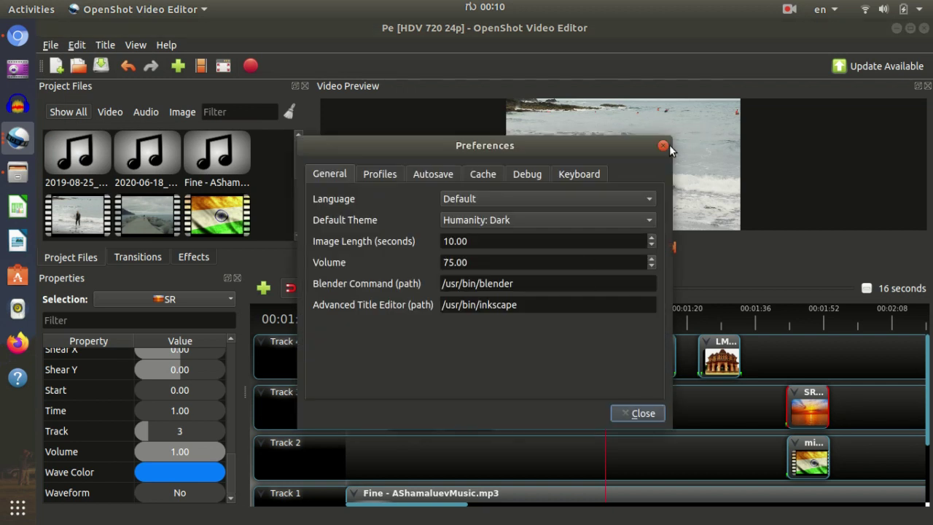
left_click(663, 145)
Step: Open the Animated Titles dialog and browse the available title templates
left_click(106, 45)
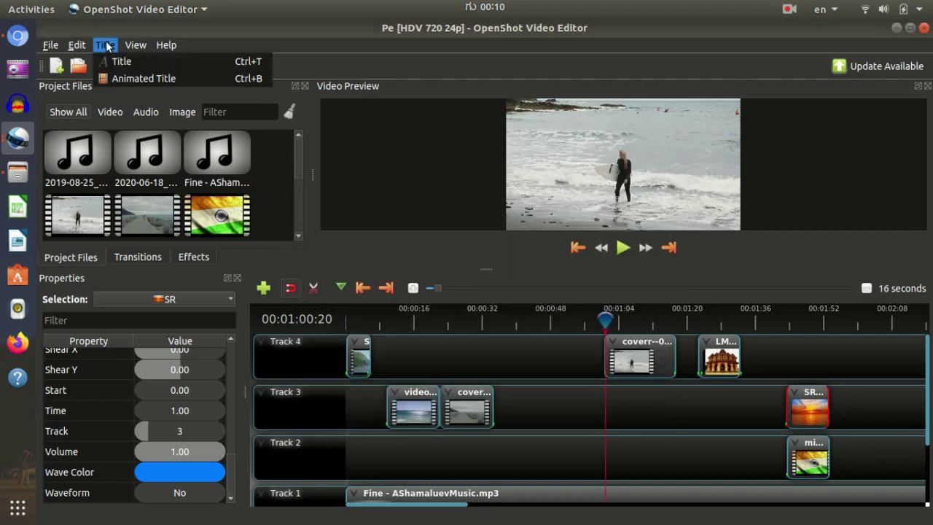
left_click(137, 78)
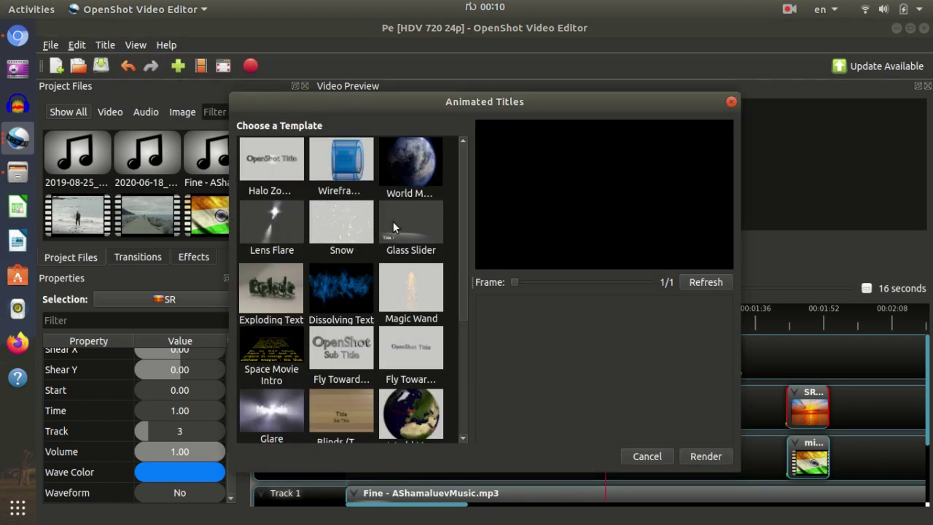
scroll(364, 212, "down", 5)
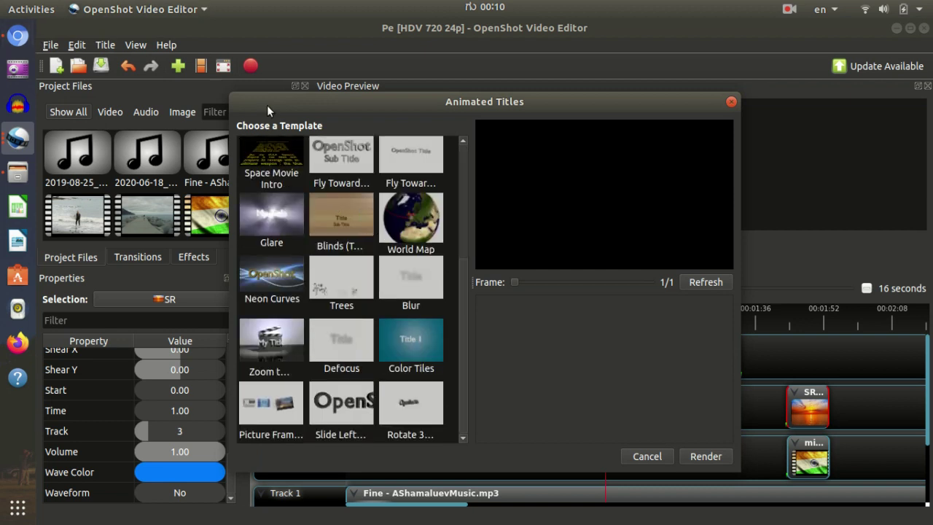
scroll(364, 275, "up", 5)
scroll(364, 275, "down", 5)
scroll(329, 298, "up", 5)
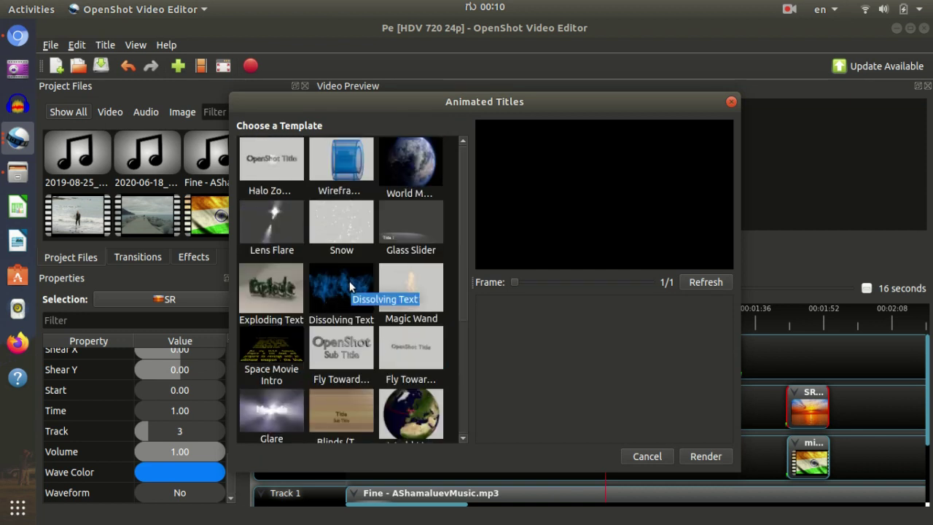
scroll(350, 281, "down", 5)
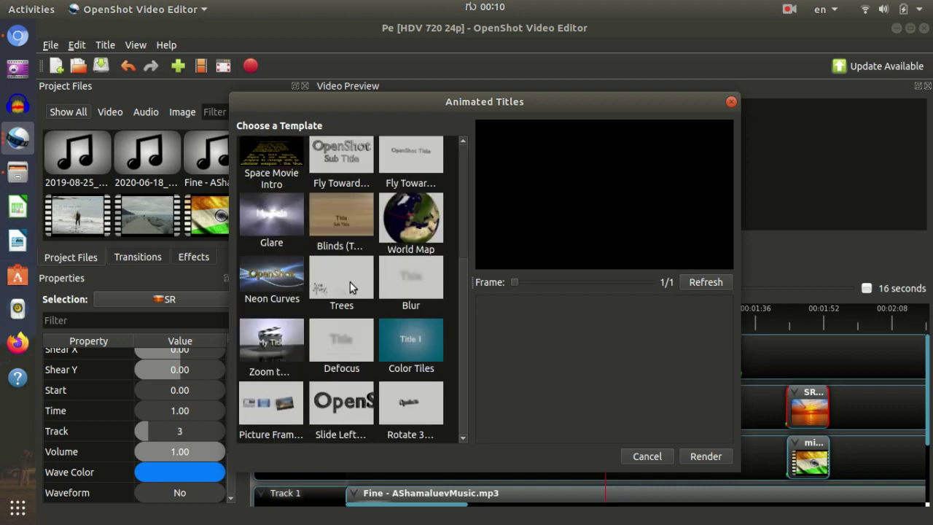
Step: Try the clapperboard zoom title template with extrude 0.07, bevel depth 0.04 and RIGHT text alignment, and close the dialog without rendering
left_click(288, 343)
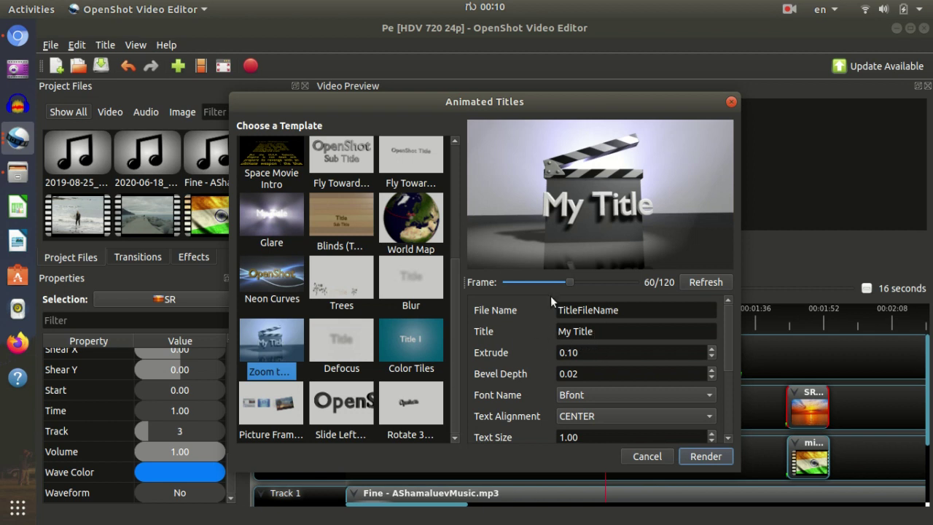
scroll(632, 352, "down", 5)
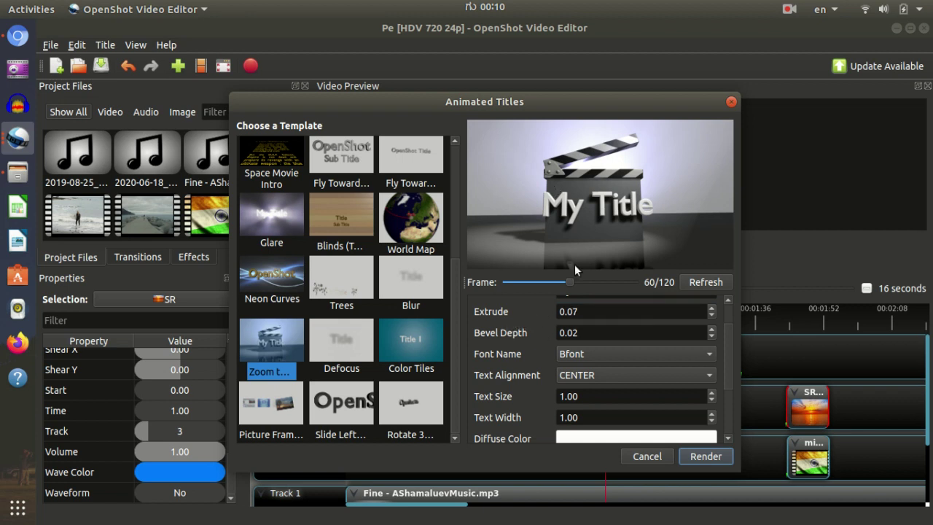
scroll(604, 373, "down", 2)
scroll(590, 373, "up", 4)
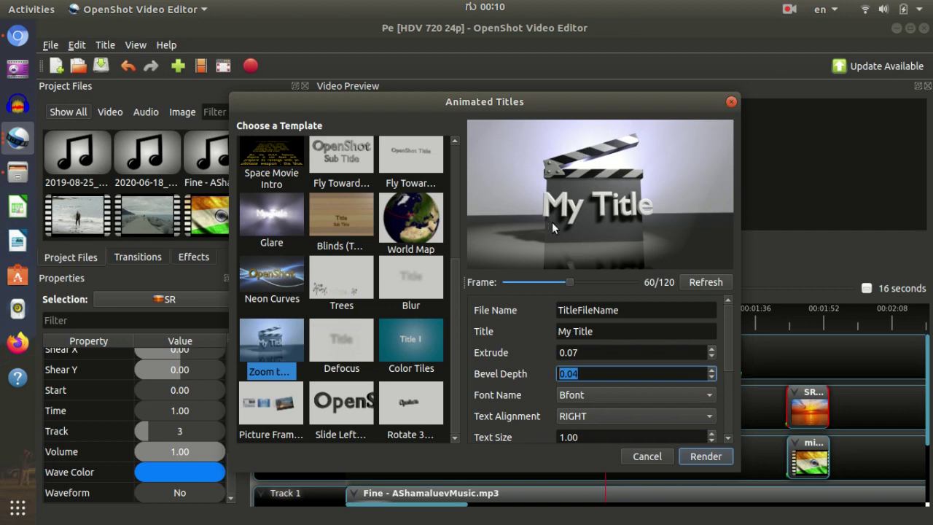
left_click(731, 104)
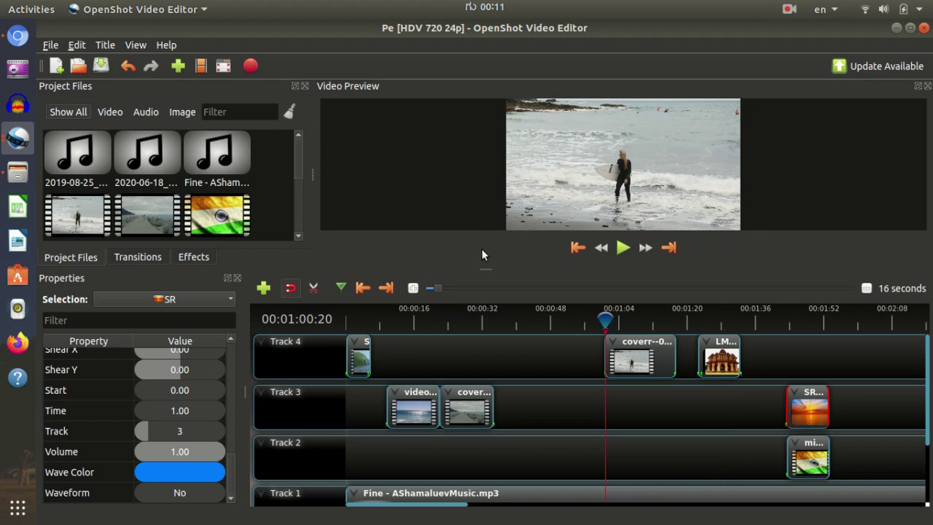
Step: Look over the remaining project files and the available effects, and switch to the Green project window
scroll(218, 230, "down", 3)
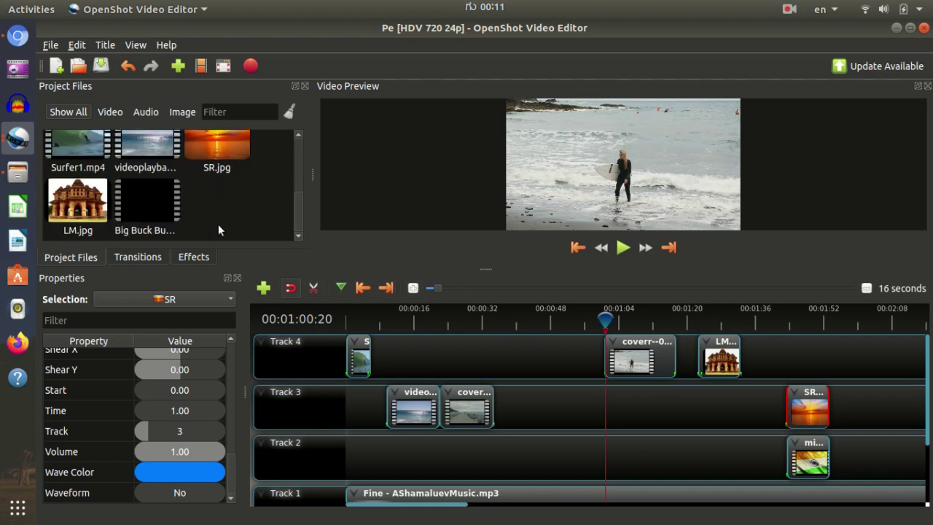
left_click(194, 258)
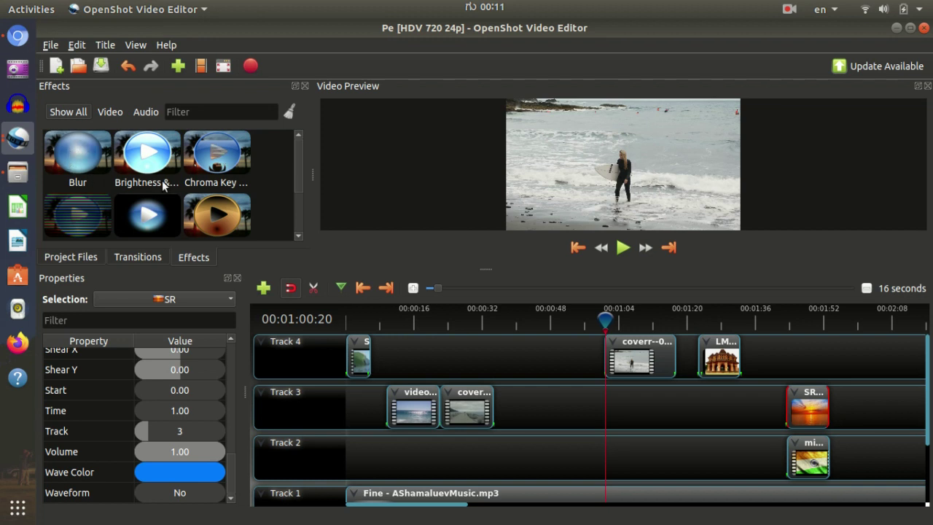
scroll(180, 183, "down", 2)
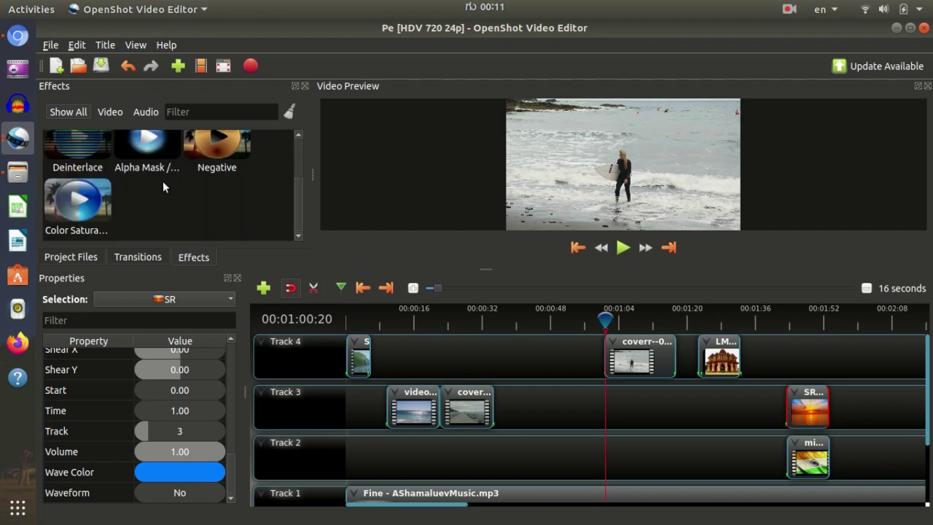
scroll(204, 195, "up", 3)
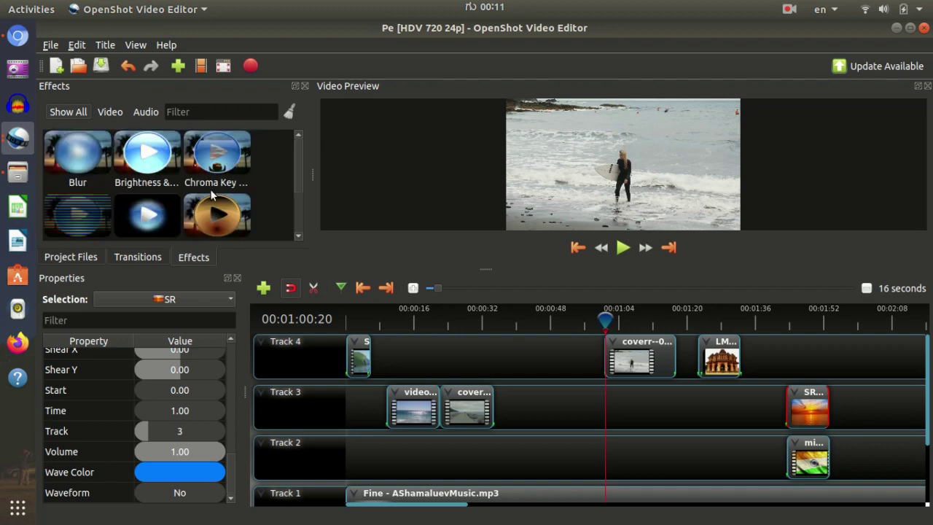
left_click(17, 140)
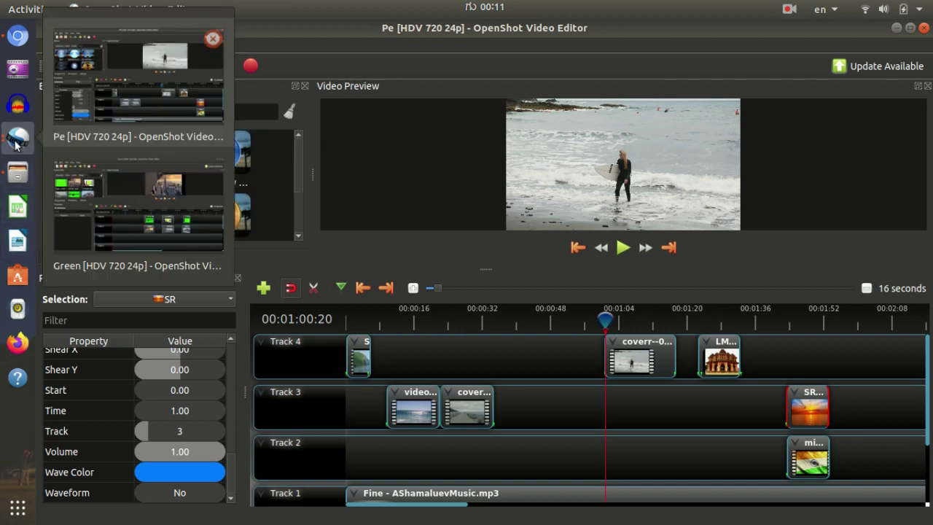
left_click(154, 221)
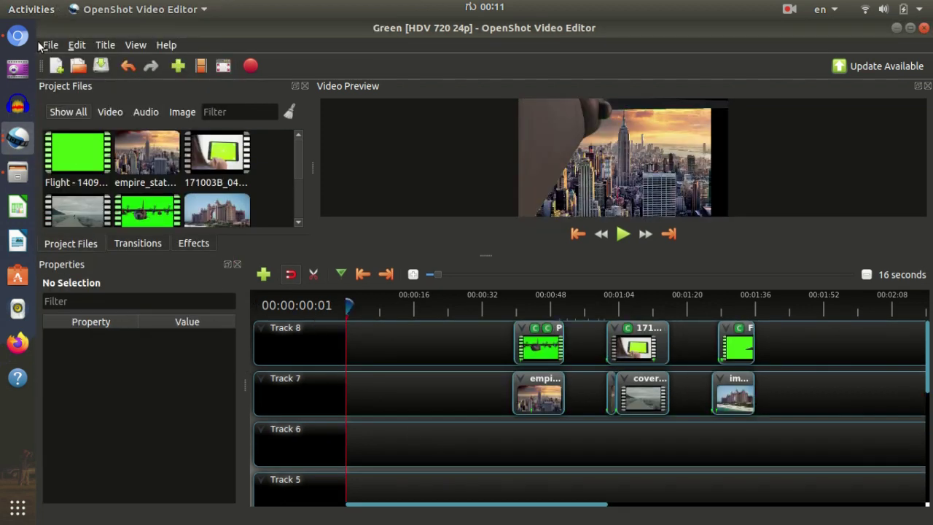
Step: Switch to Chromium, look over the chroma key sample video results, and open the Videezy stock footage result in a new tab
left_click(17, 35)
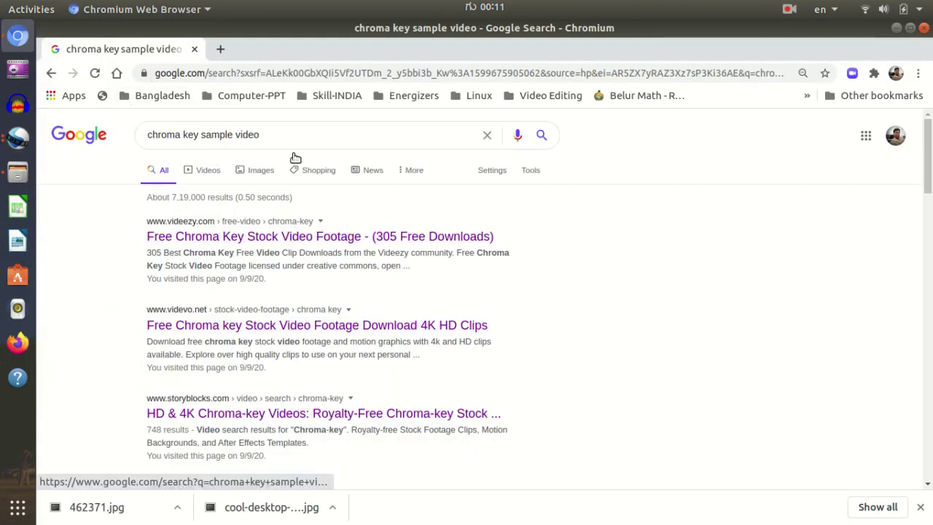
scroll(318, 321, "down", 3)
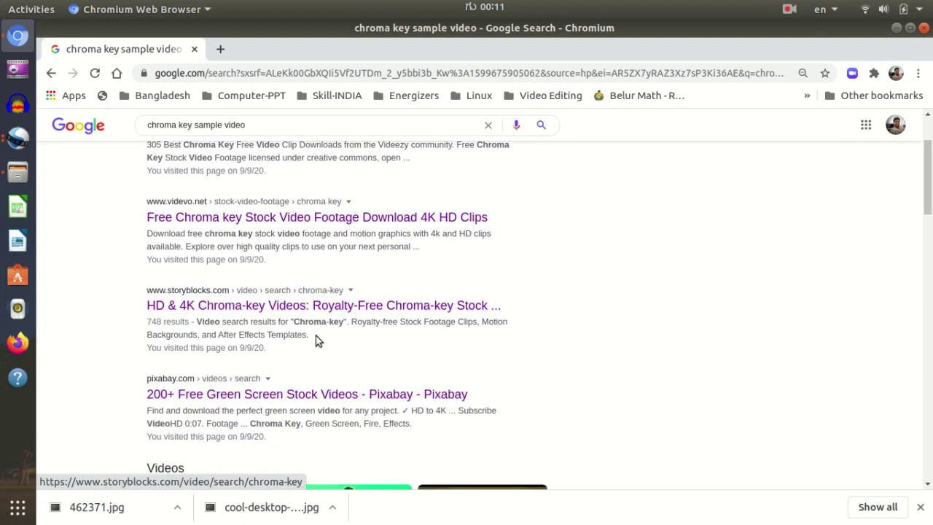
scroll(318, 341, "up", 3)
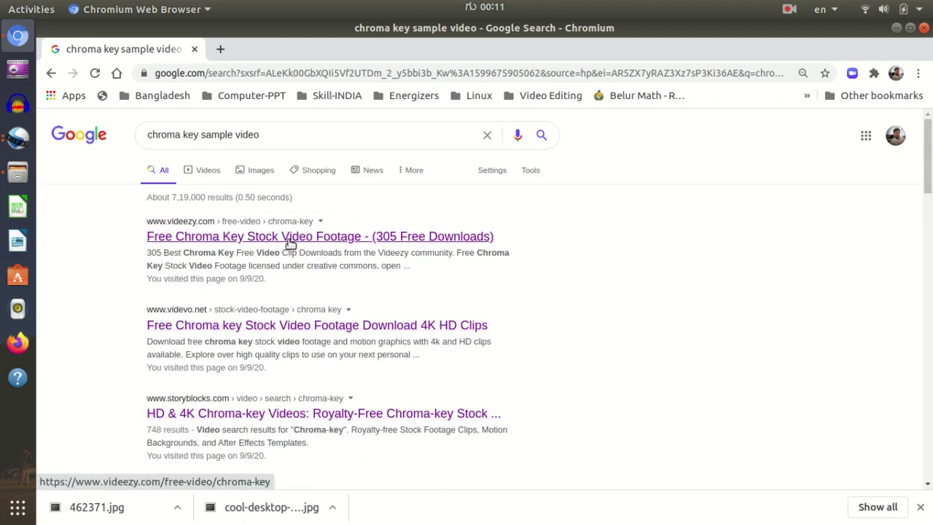
right_click(290, 243)
left_click(320, 251)
left_click(302, 52)
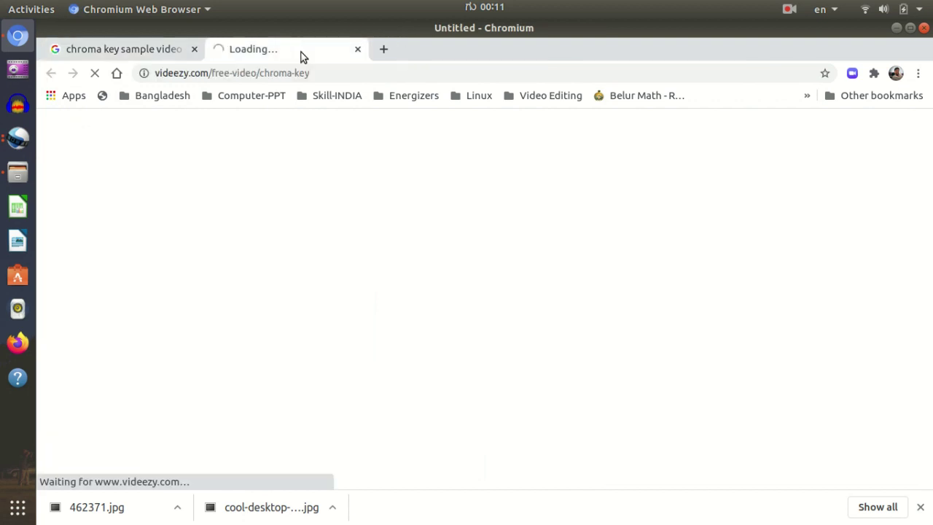
Step: Browse Videezy's chroma key clips, view the iPhone 6 Chroma Key/Green Screen Ready page, and close that tab
scroll(440, 316, "down", 4)
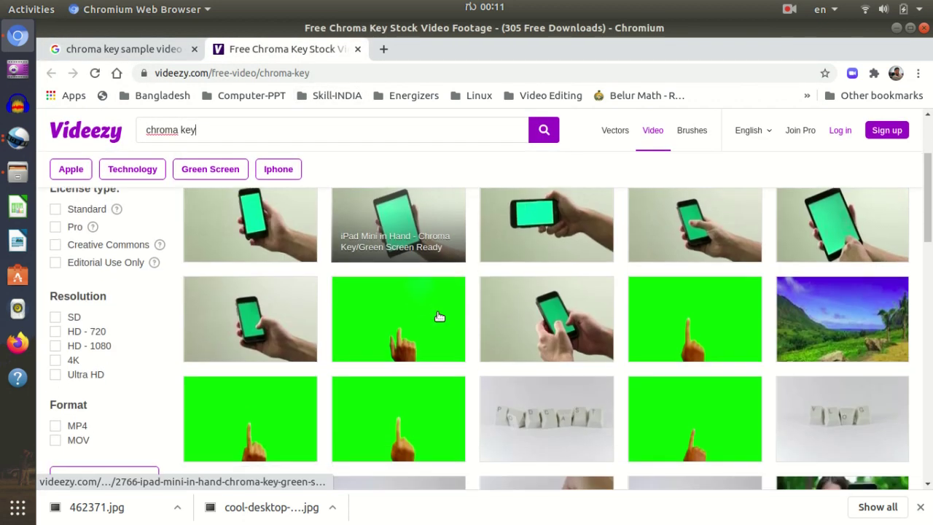
scroll(439, 317, "down", 15)
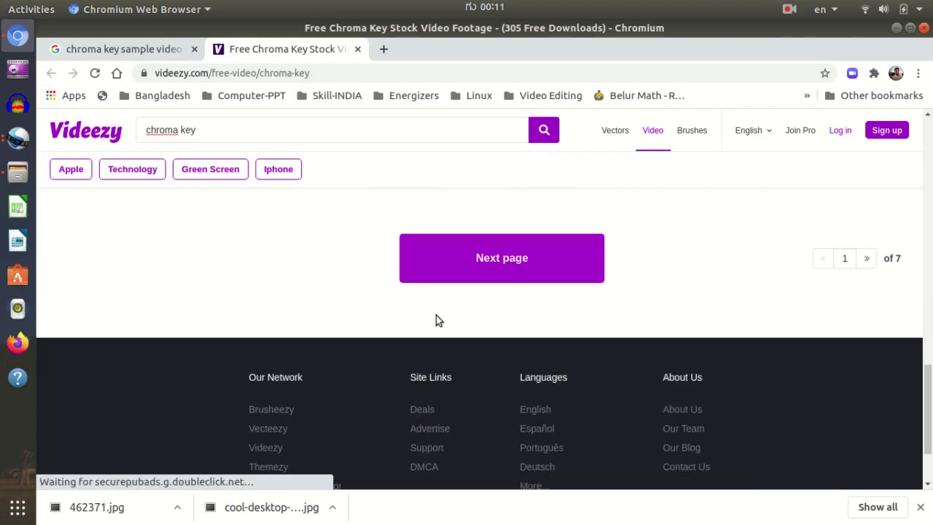
scroll(435, 315, "up", 8)
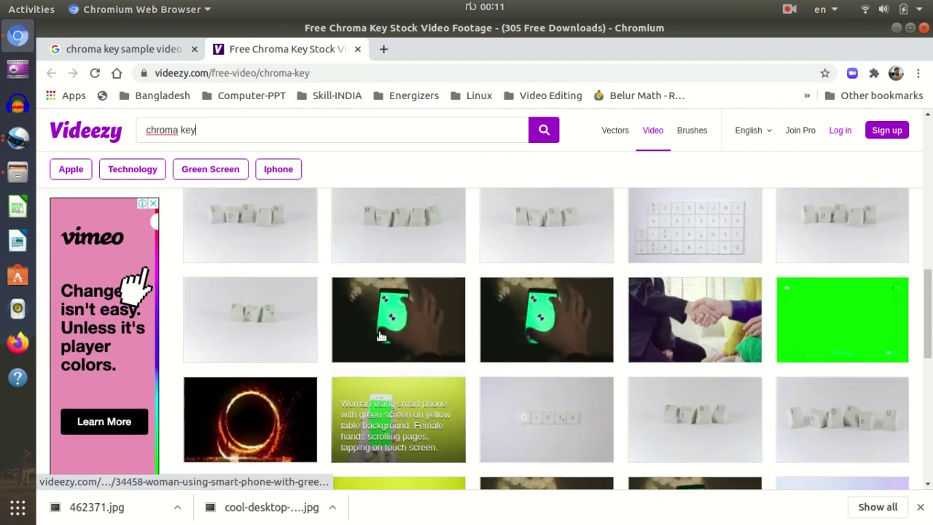
scroll(379, 335, "up", 8)
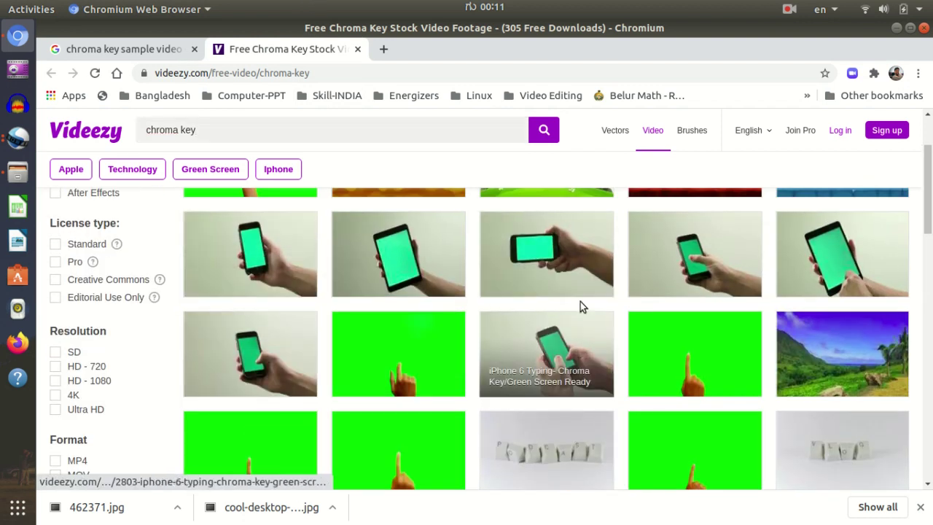
left_click(737, 239)
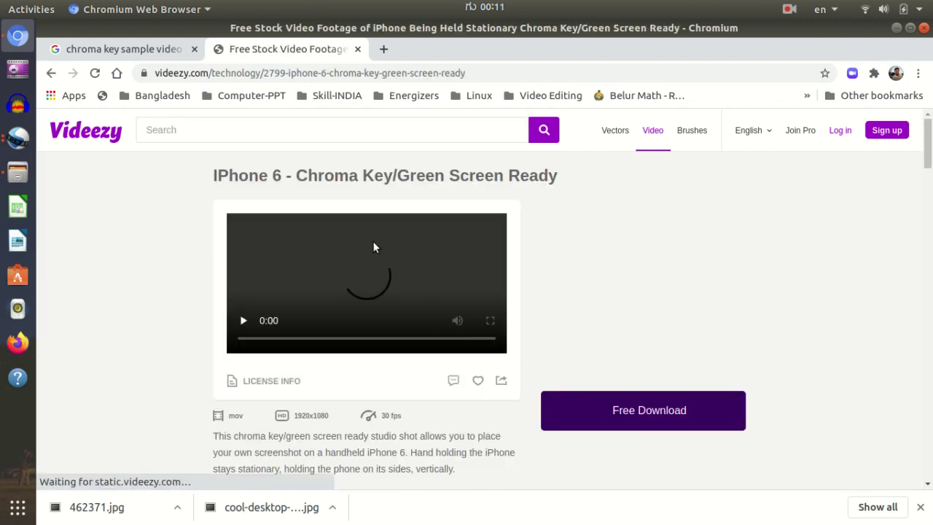
left_click(357, 49)
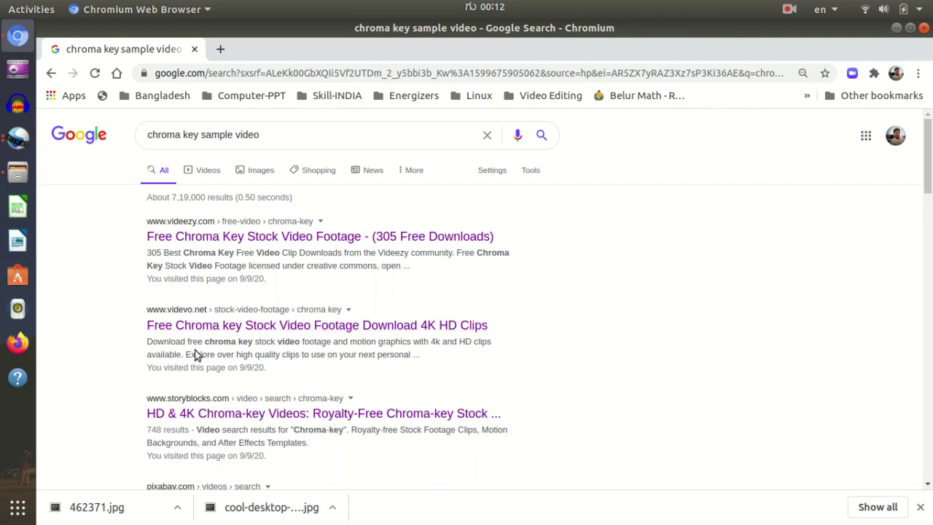
Step: Switch back to the Green project in OpenShot and add the green-screen Plane video at the start of Track 8
left_click(18, 137)
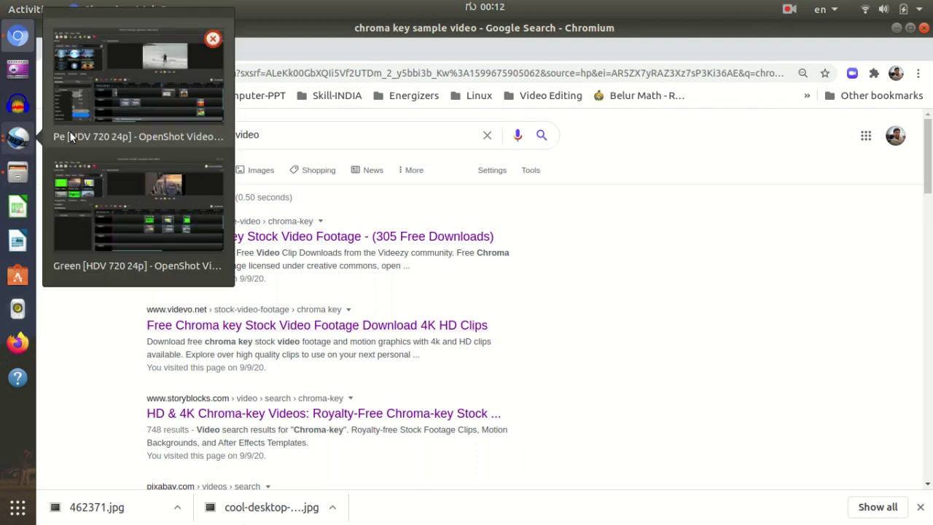
left_click(122, 216)
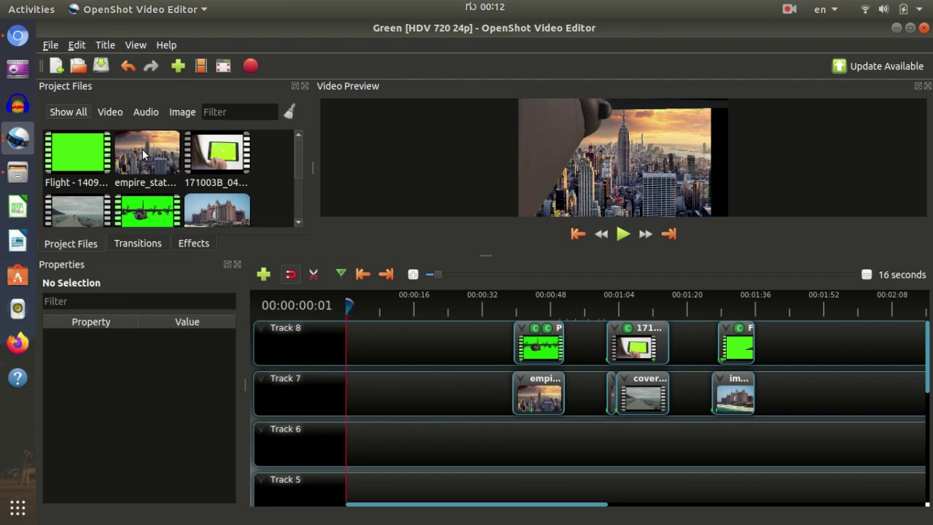
scroll(142, 148, "down", 2)
scroll(97, 149, "up", 2)
scroll(156, 209, "down", 2)
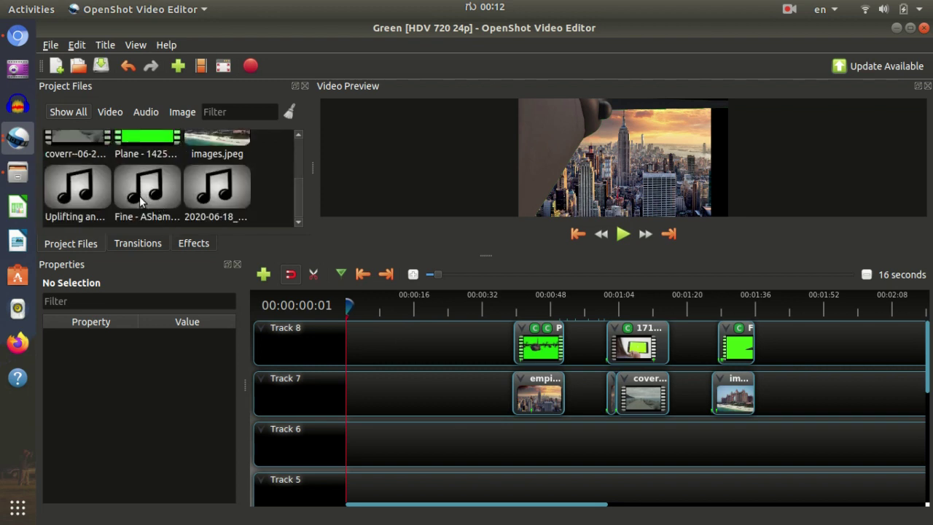
scroll(139, 202, "up", 2)
left_click_drag(134, 209, 377, 346)
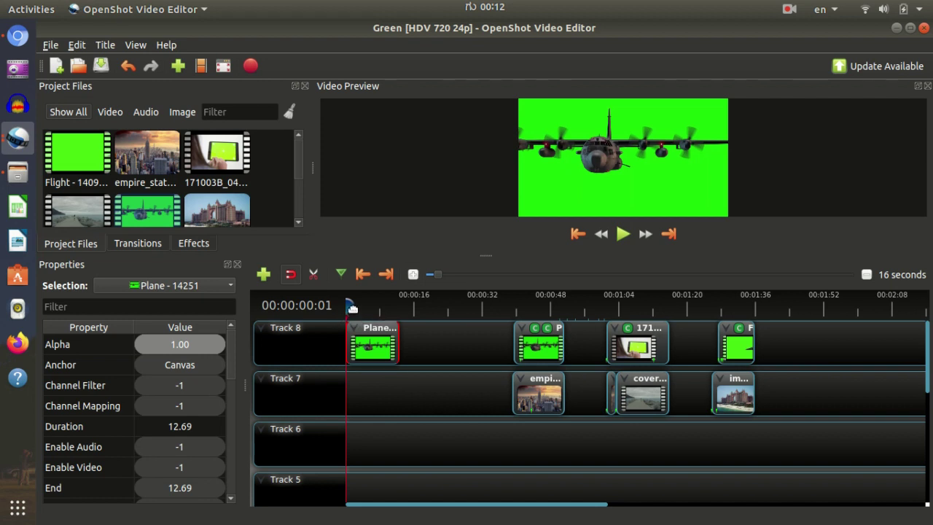
Step: Play the new Plane clip through, rewind the playhead to near its start, and stop playback
key("space")
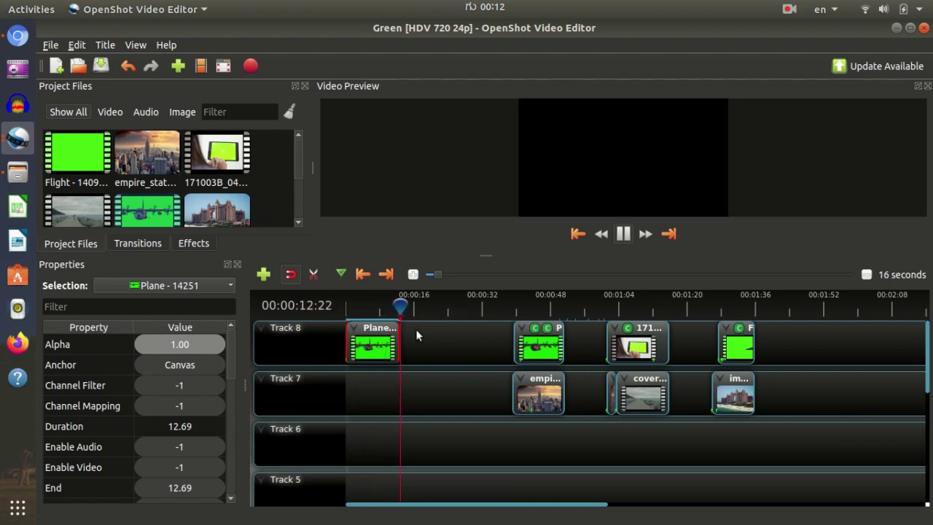
left_click_drag(394, 308, 349, 307)
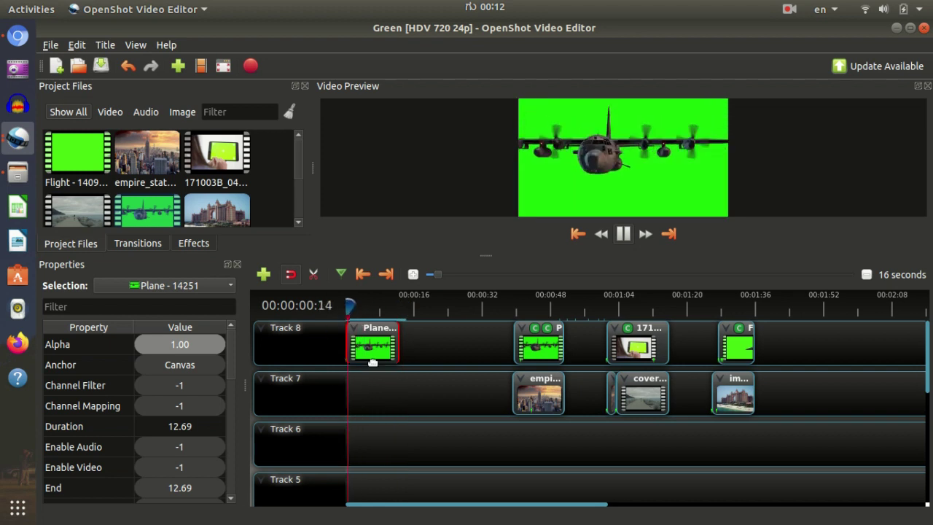
key("space")
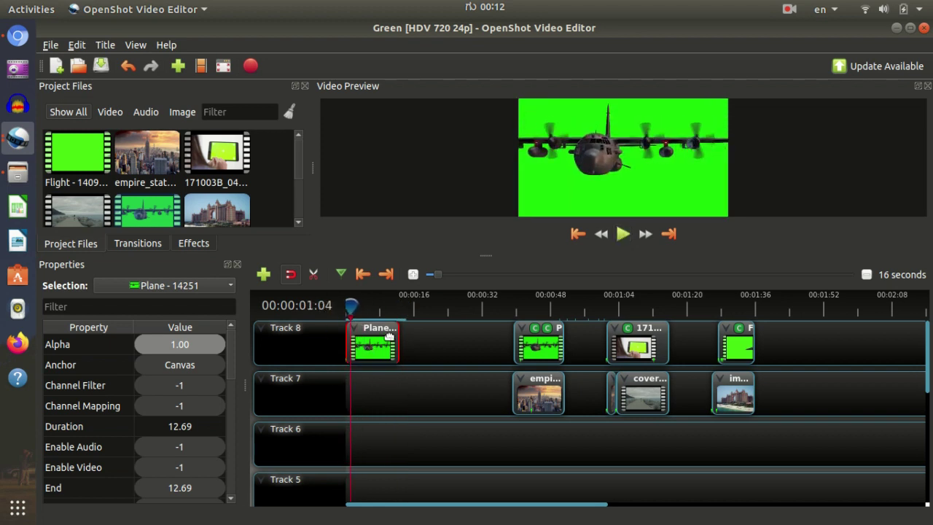
Step: Apply the Chroma Key (Greenscreen) effect to the first Plane clip on Track 8 and set its key color to the palette's medium bright green
left_click(192, 244)
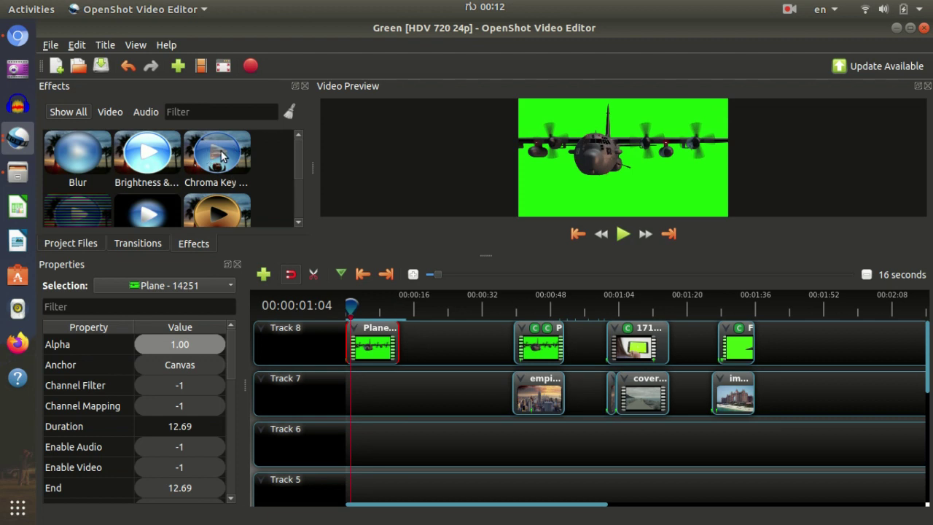
left_click_drag(223, 155, 368, 352)
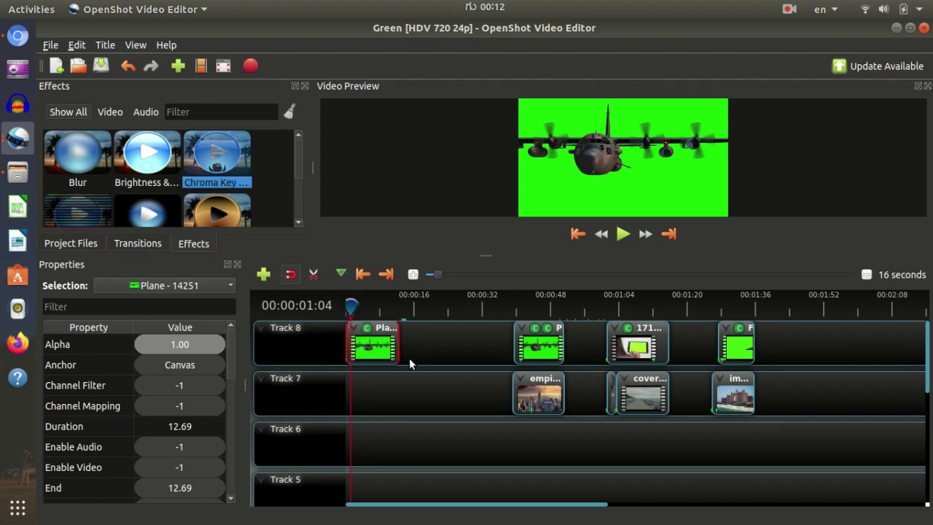
left_click(367, 327)
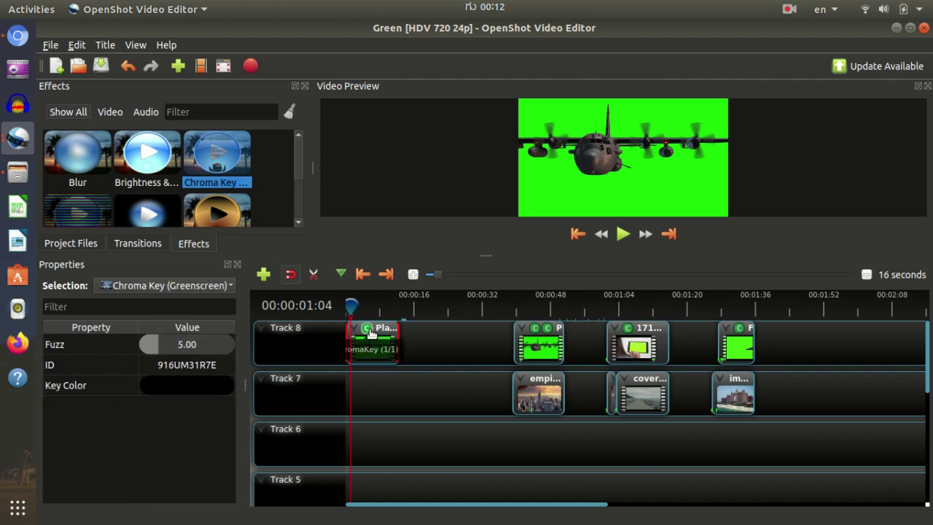
double_click(188, 385)
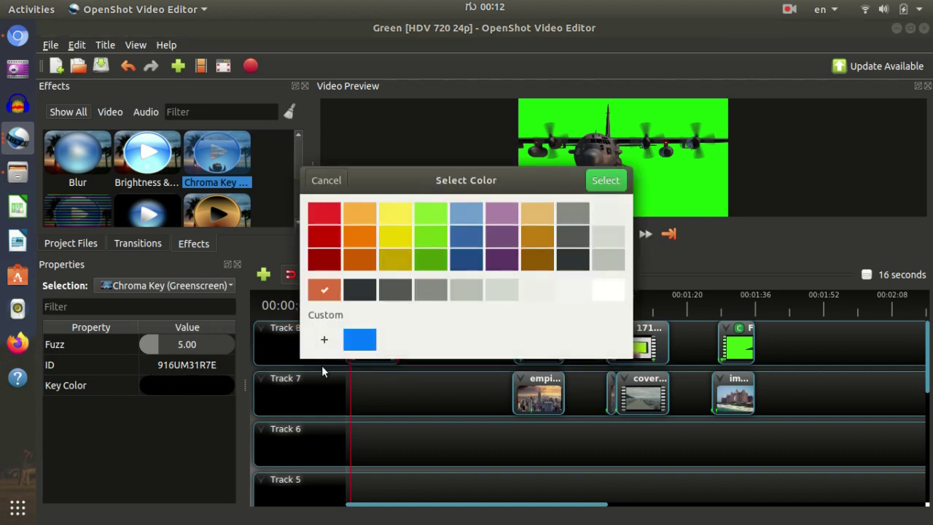
left_click(425, 238)
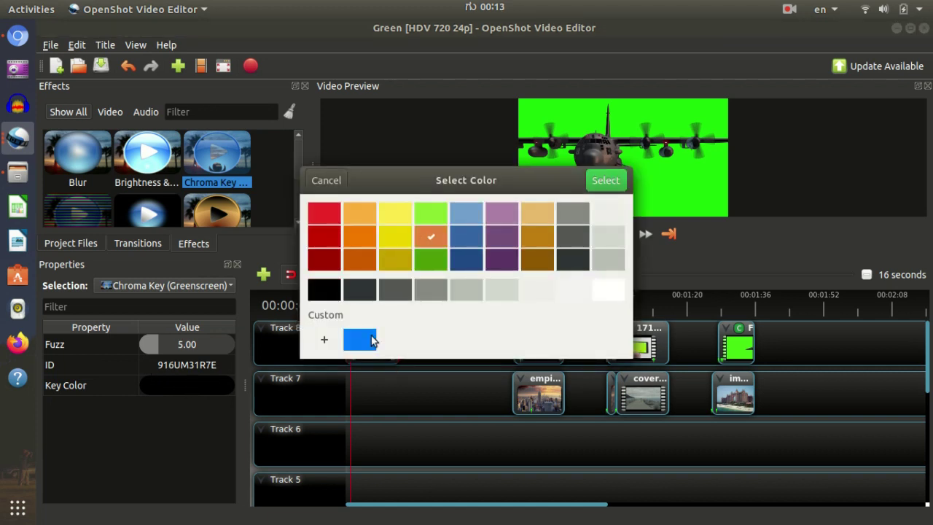
left_click(611, 182)
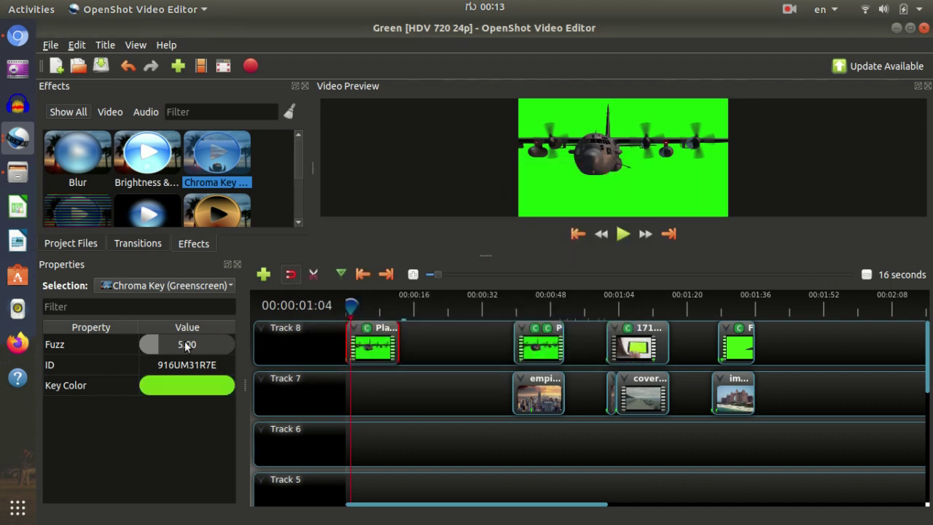
Step: Move the playhead to the timeline start and set the Chroma Key effect's Fuzz to 150
left_click_drag(351, 309, 347, 307)
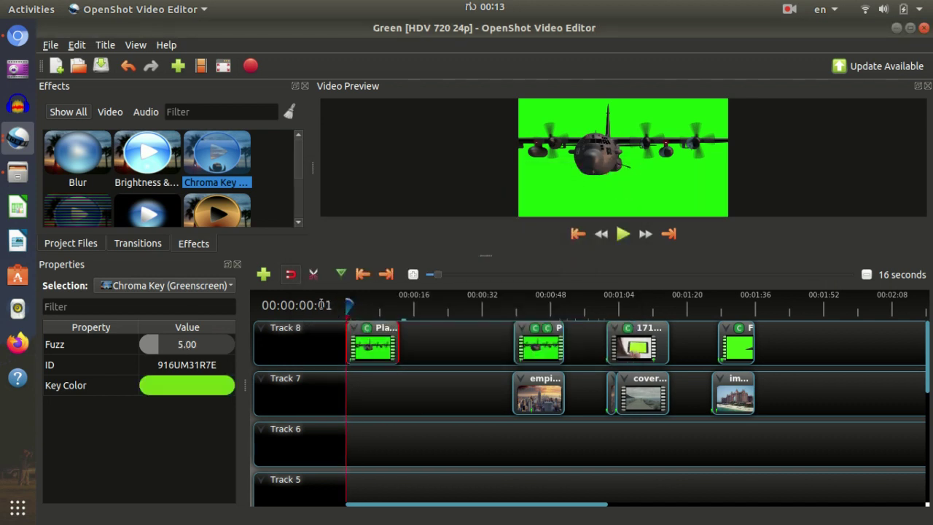
left_click(188, 351)
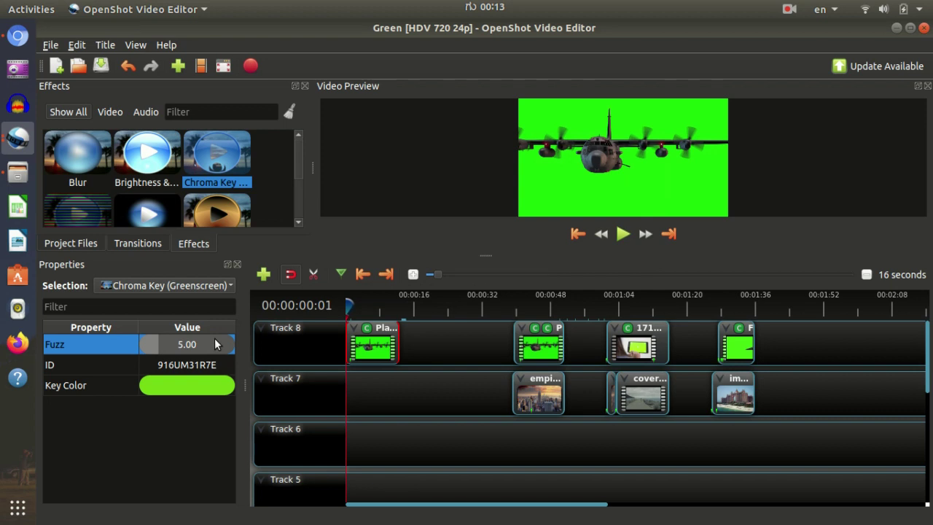
double_click(214, 338)
type("15")
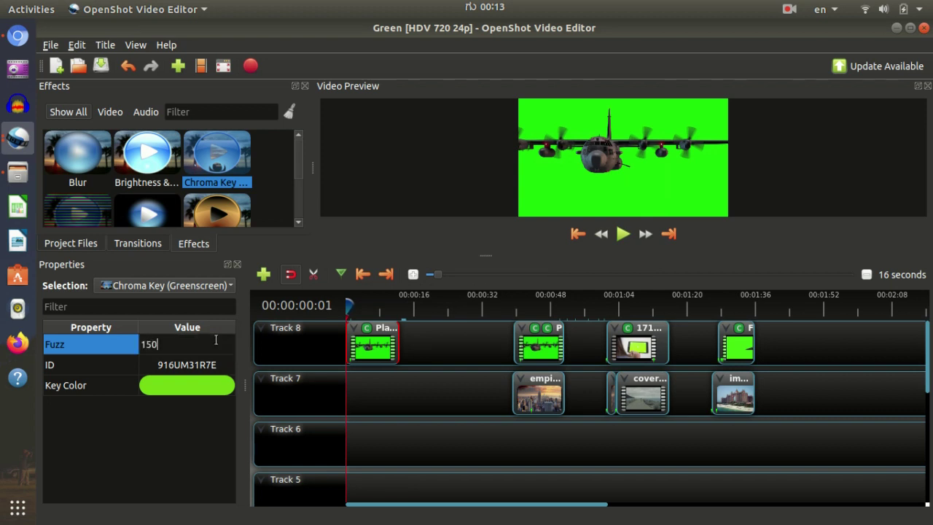
key("Return")
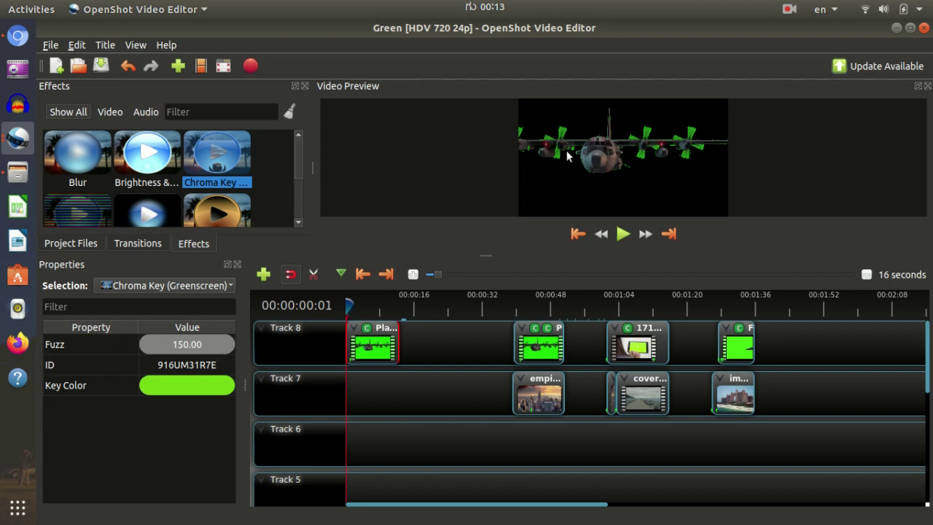
Step: Set the Chroma Key effect's Fuzz to 200
left_click(184, 345)
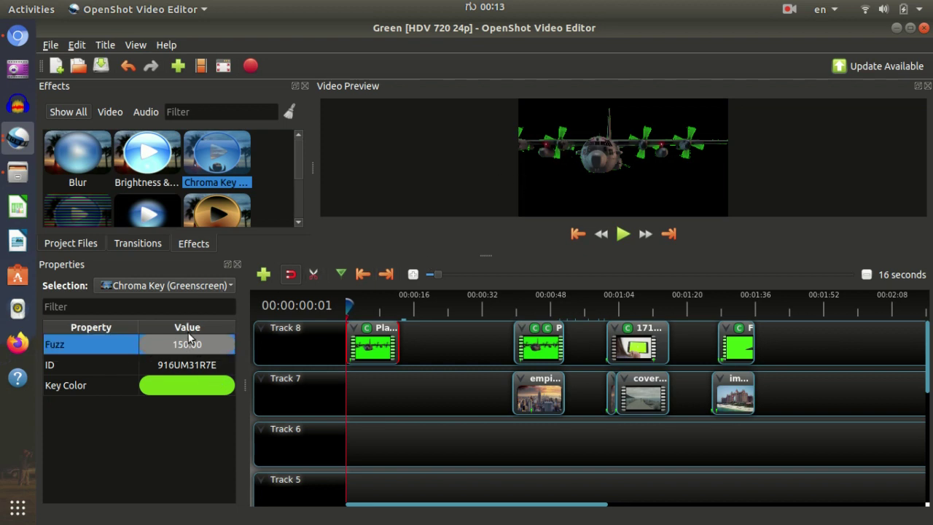
double_click(188, 338)
type("200")
key("Return")
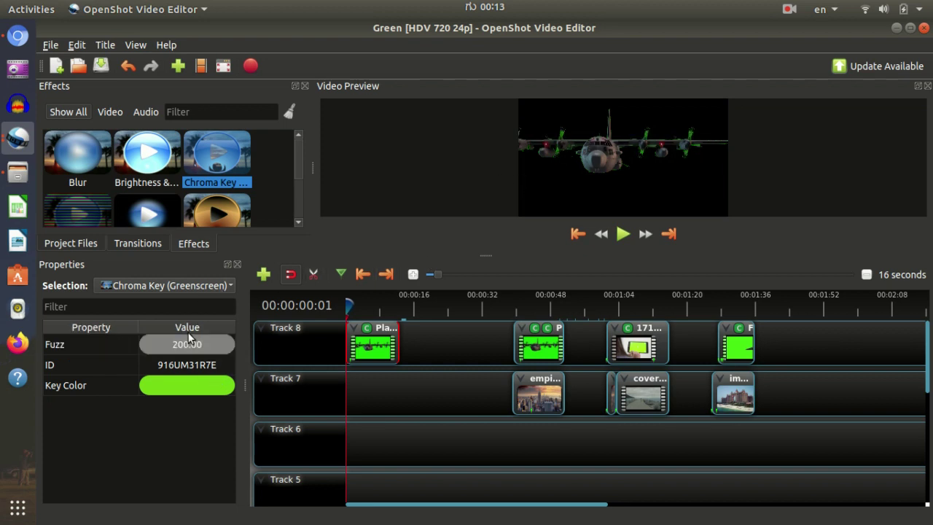
Step: Set the Chroma Key effect's Fuzz to 210 and enlarge the video preview area
left_click(179, 347)
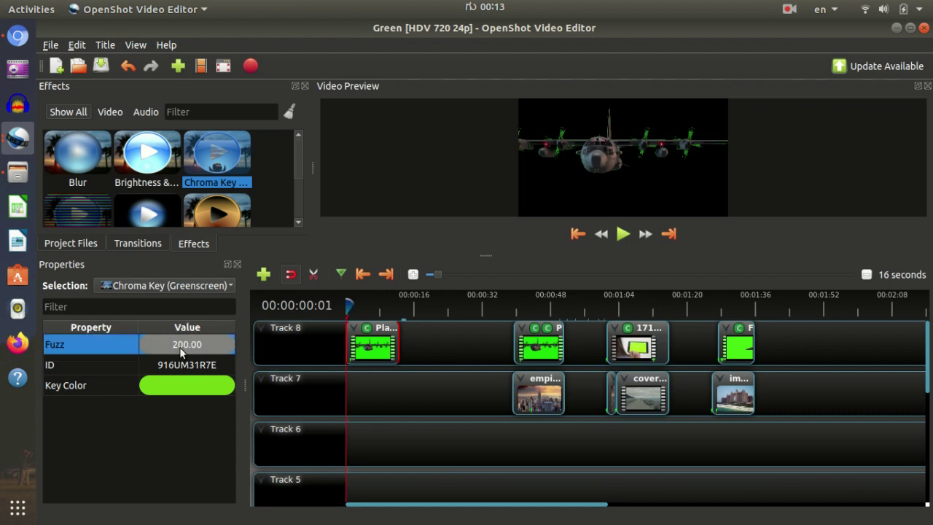
double_click(199, 338)
type("210")
key("Return")
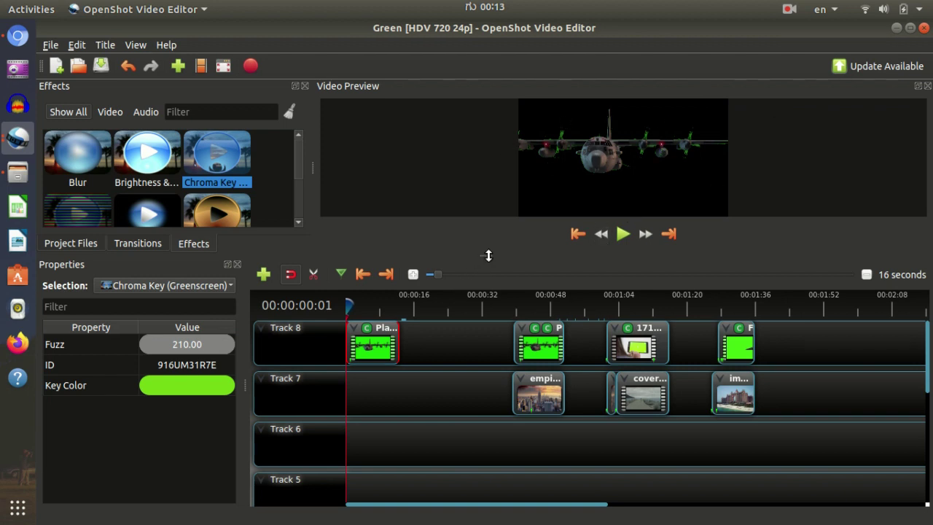
left_click_drag(489, 255, 486, 310)
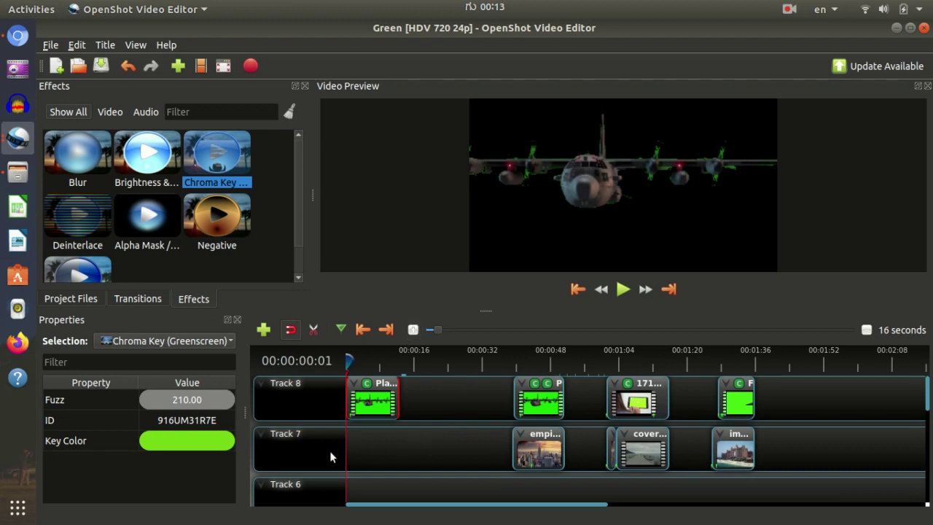
Step: Place images.jpeg at the start of Track 7 beneath the first Plane clip and extend it to about 12 seconds, matching the Plane clip's end
left_click(79, 299)
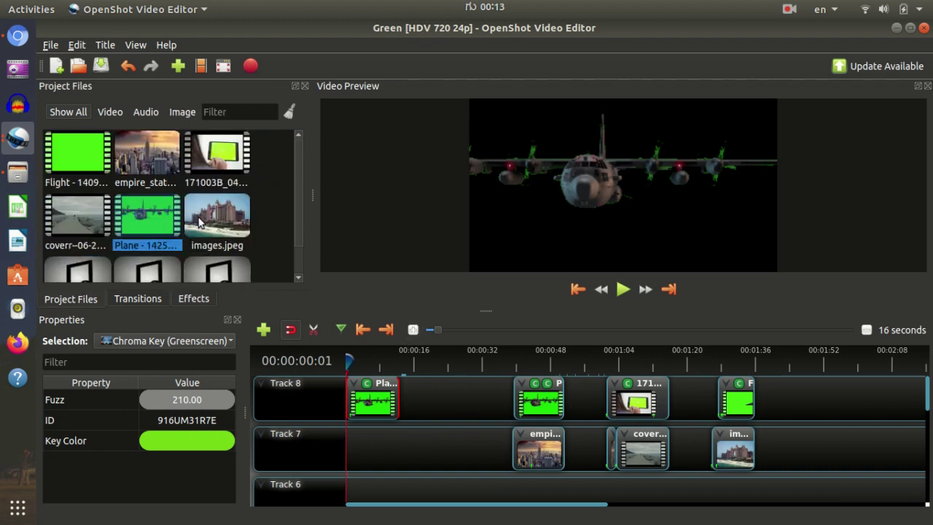
scroll(228, 241, "down", 1)
left_click_drag(234, 184, 323, 457)
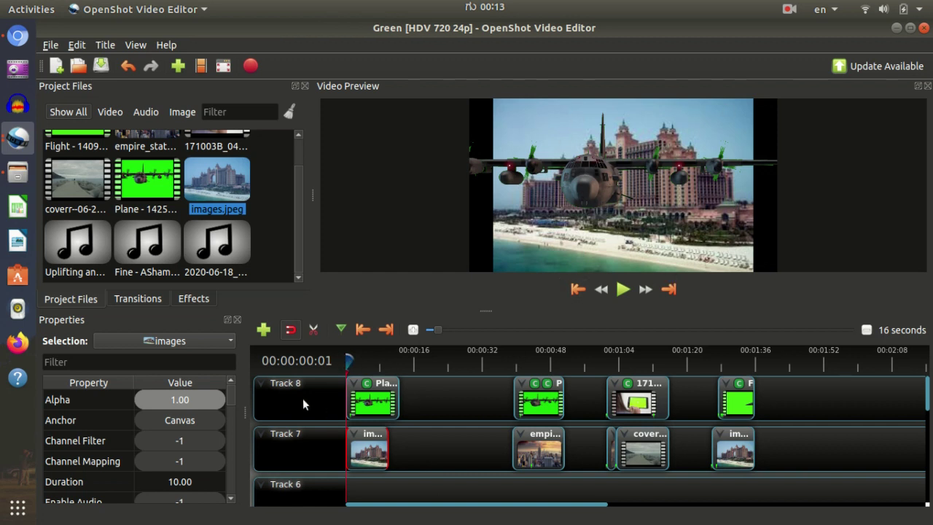
key("space")
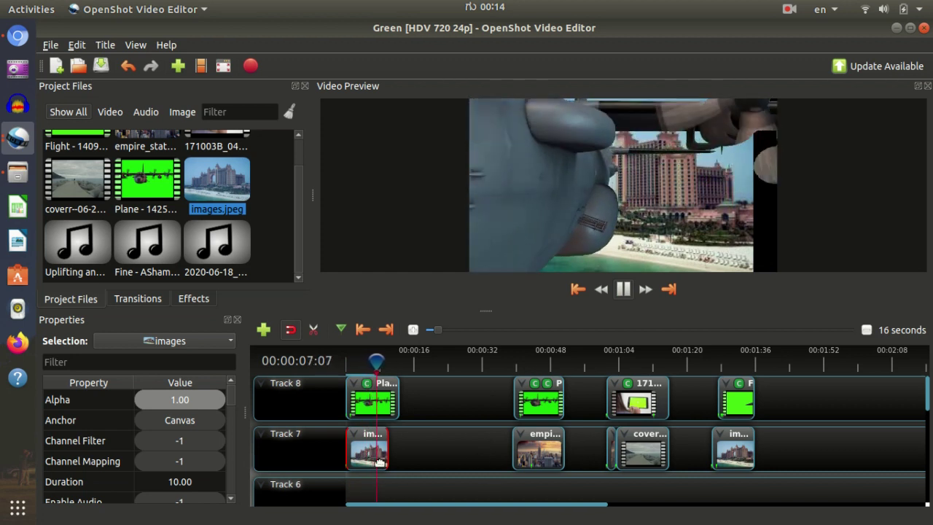
left_click_drag(388, 444, 397, 445)
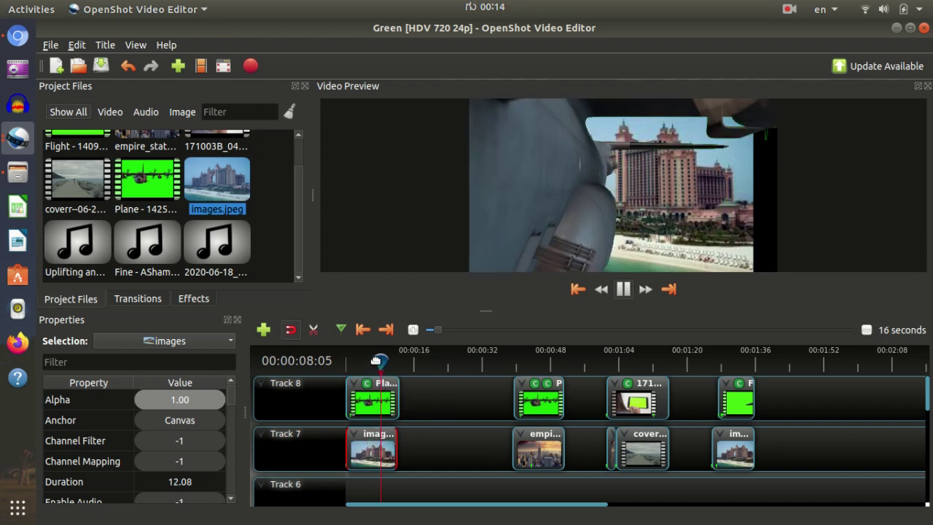
Step: Return the playhead to about 2 seconds and briefly play the keyed plane over the hotel image
left_click_drag(375, 360, 349, 360)
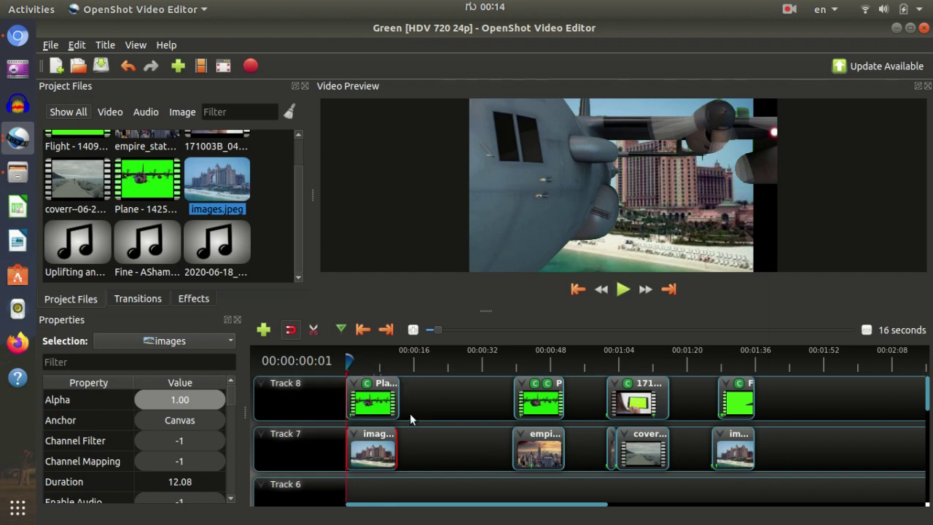
left_click_drag(357, 362, 359, 362)
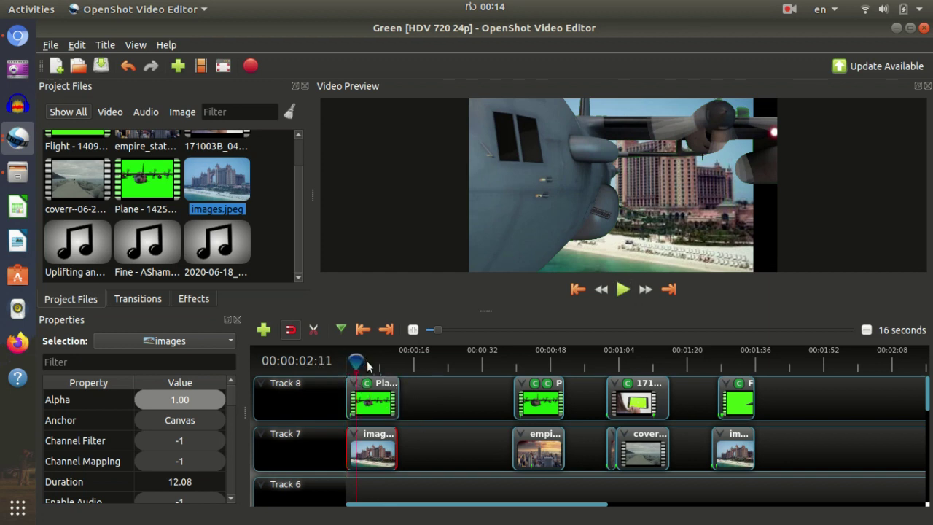
key("space")
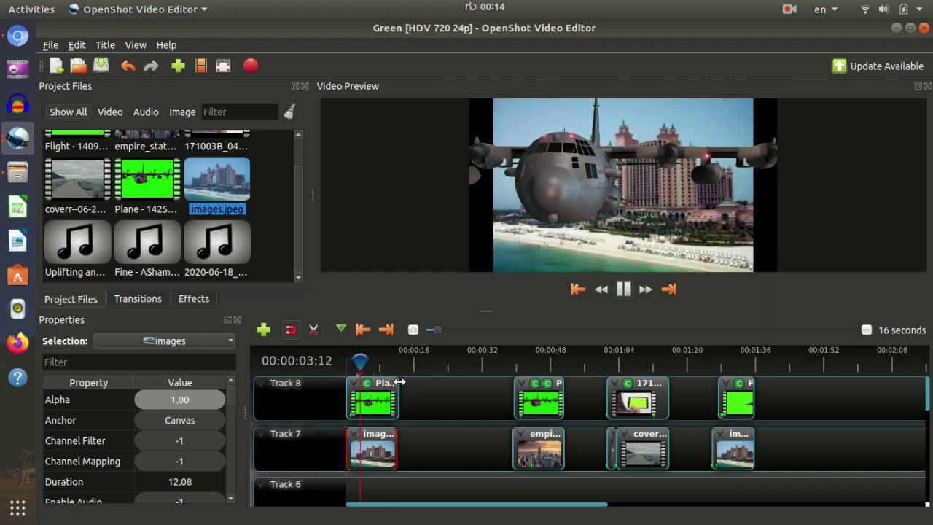
key("space")
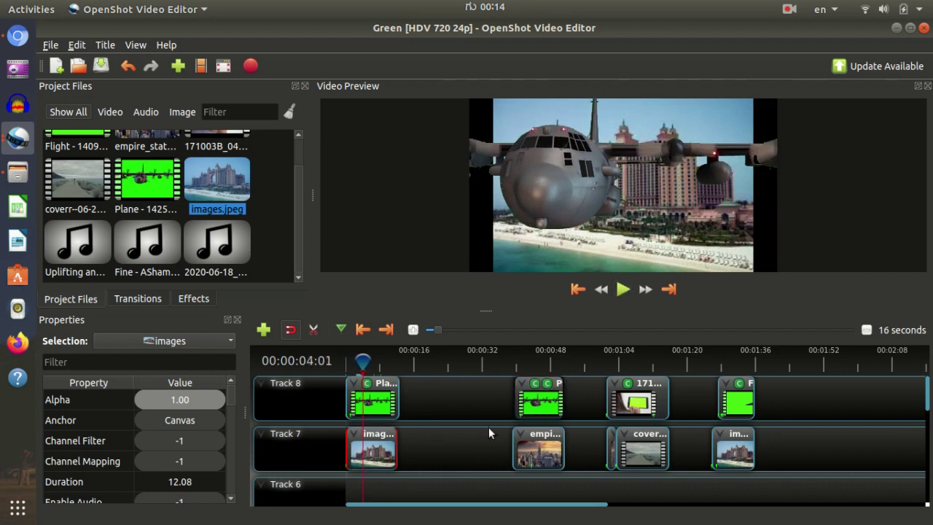
Step: Play the second Plane clip's composite over the empire_state image from about 40 seconds on the timeline
left_click(513, 352)
left_click_drag(512, 351, 517, 359)
key("space")
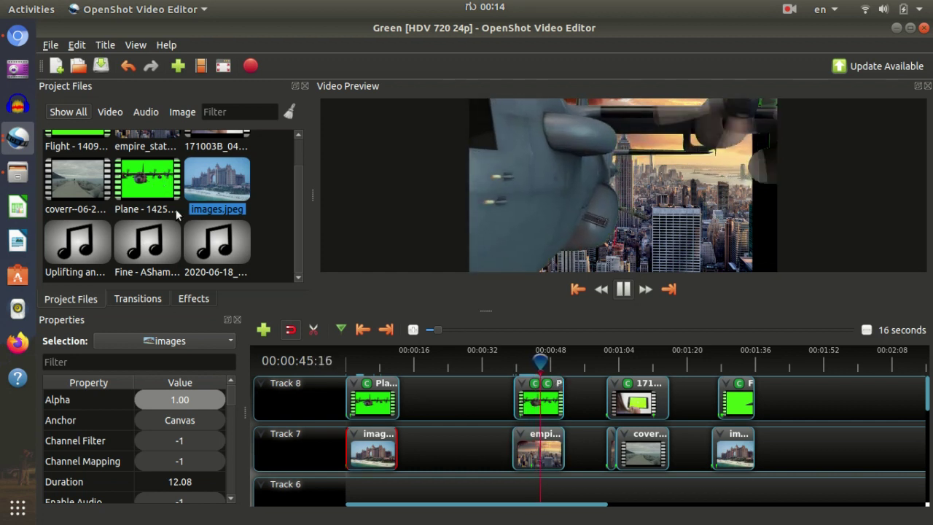
scroll(84, 157, "up", 1)
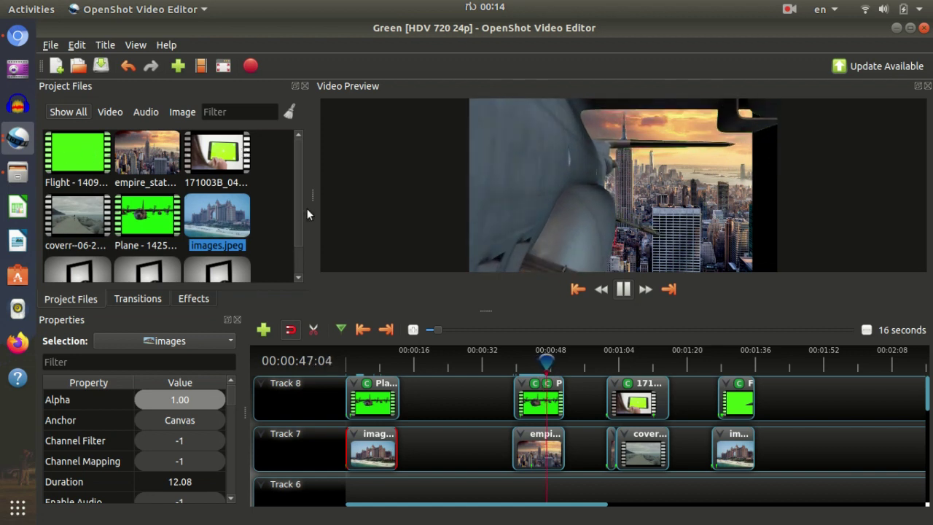
Step: Play the keyed tablet clip over its background footage and the Flight clip over the hotel image
left_click(608, 358)
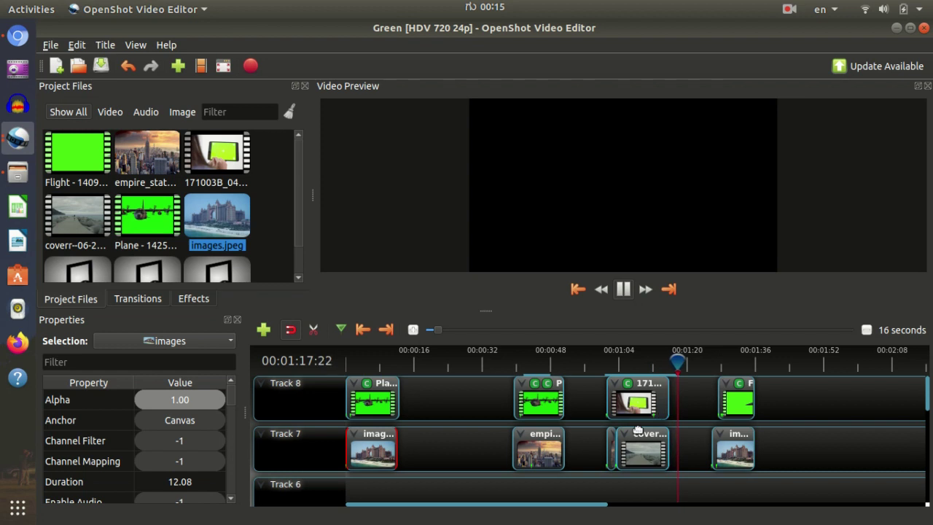
left_click(642, 354)
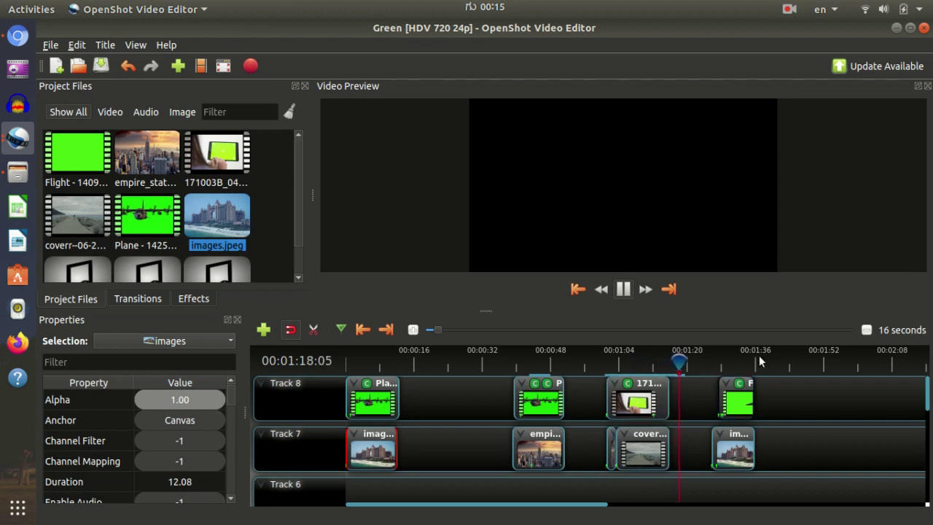
left_click(718, 355)
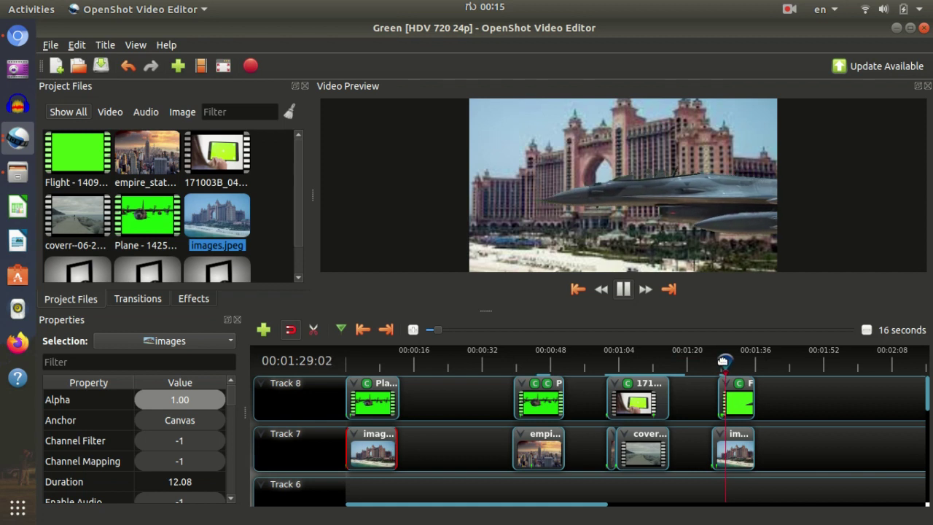
left_click_drag(716, 360, 713, 360)
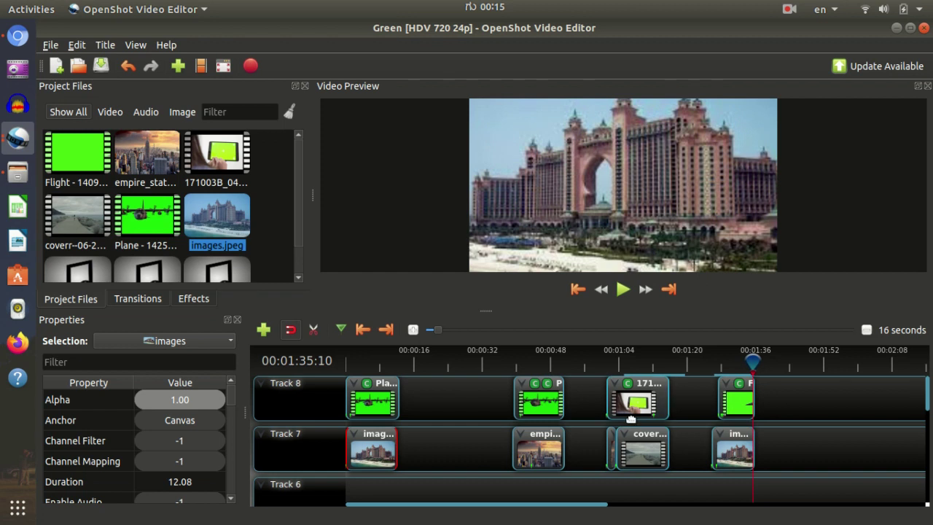
Step: Scrub the playhead back to the timeline start and play the first Plane composite up to about 5 seconds
scroll(632, 420, "down", 2)
scroll(631, 420, "up", 2)
left_click_drag(754, 361, 422, 369)
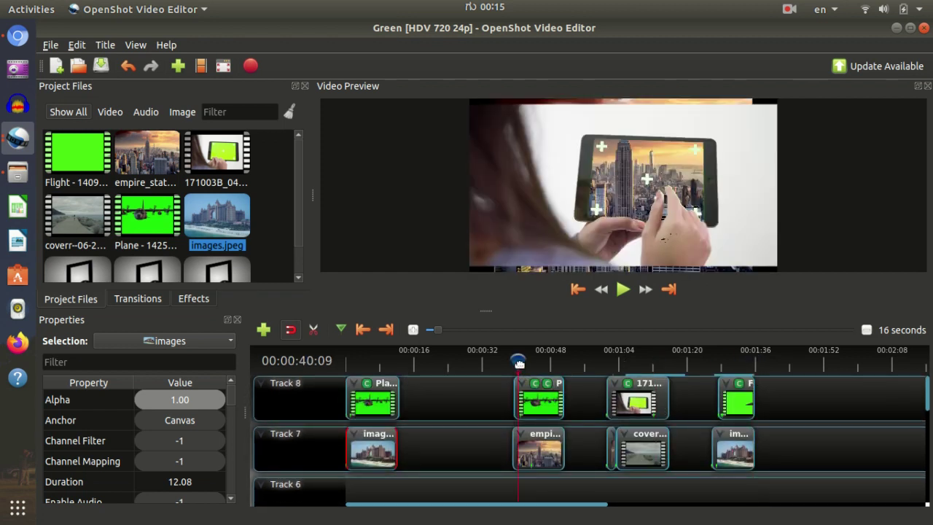
left_click_drag(518, 361, 436, 359)
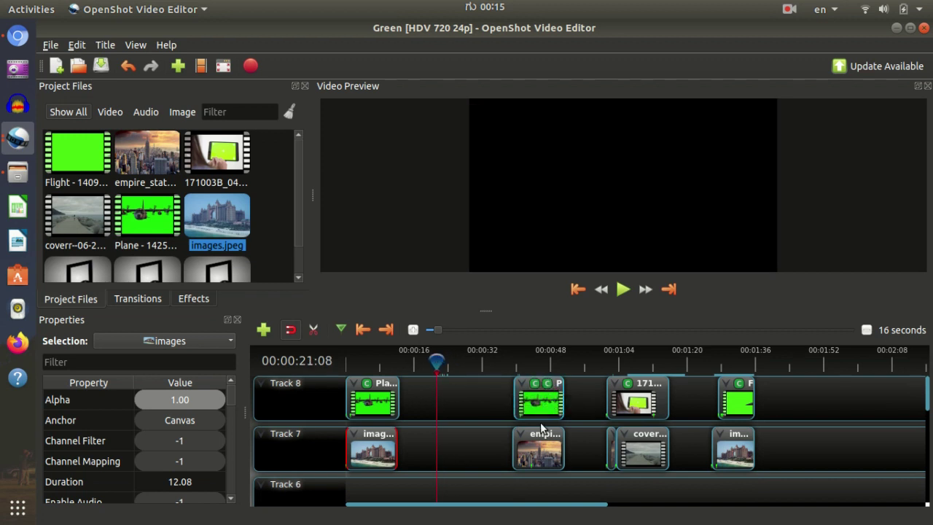
left_click_drag(435, 365, 381, 363)
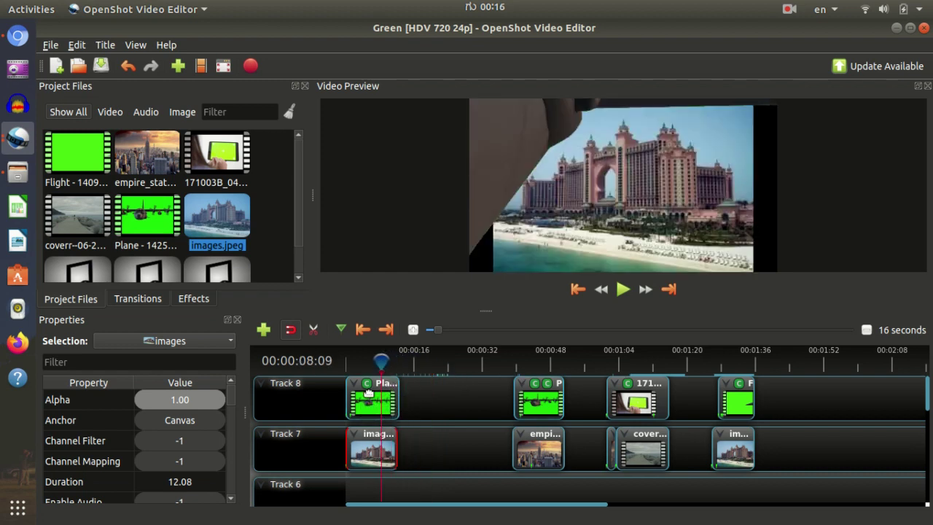
left_click_drag(381, 361, 356, 362)
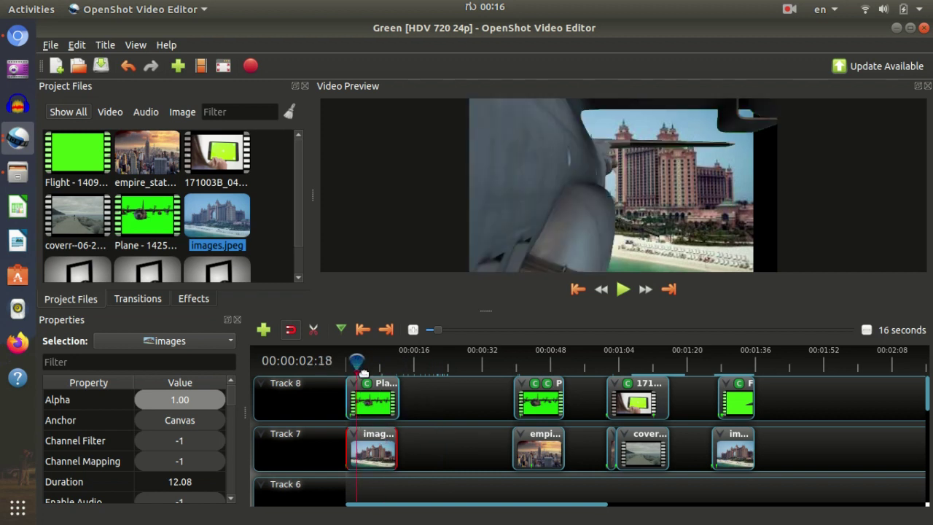
left_click_drag(352, 362, 339, 365)
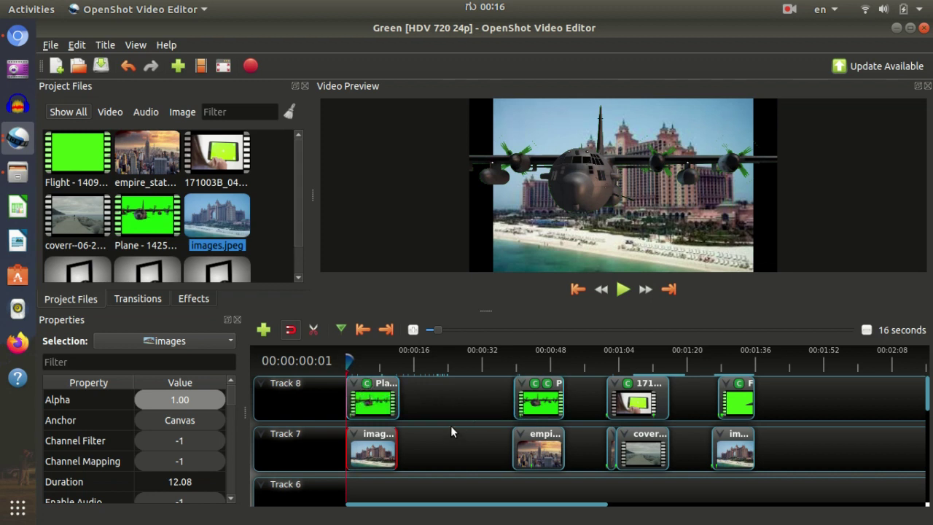
key("space")
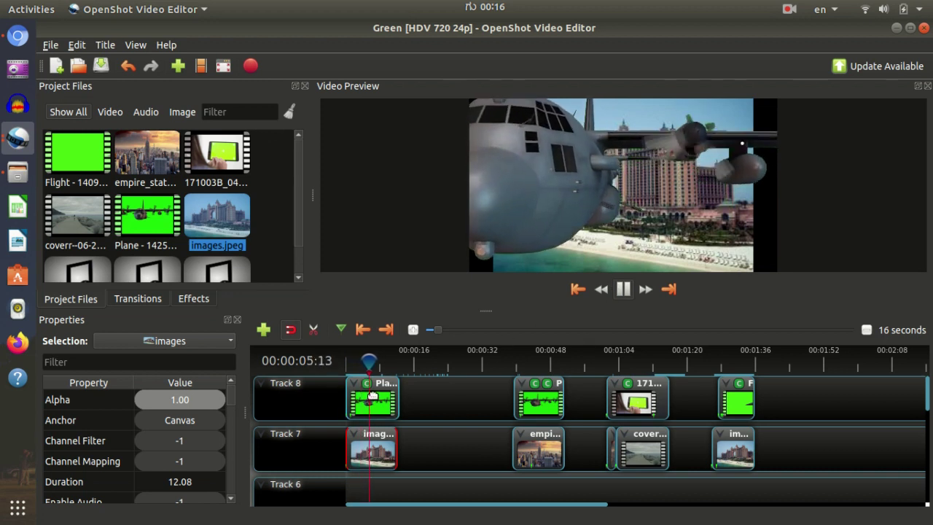
key("space")
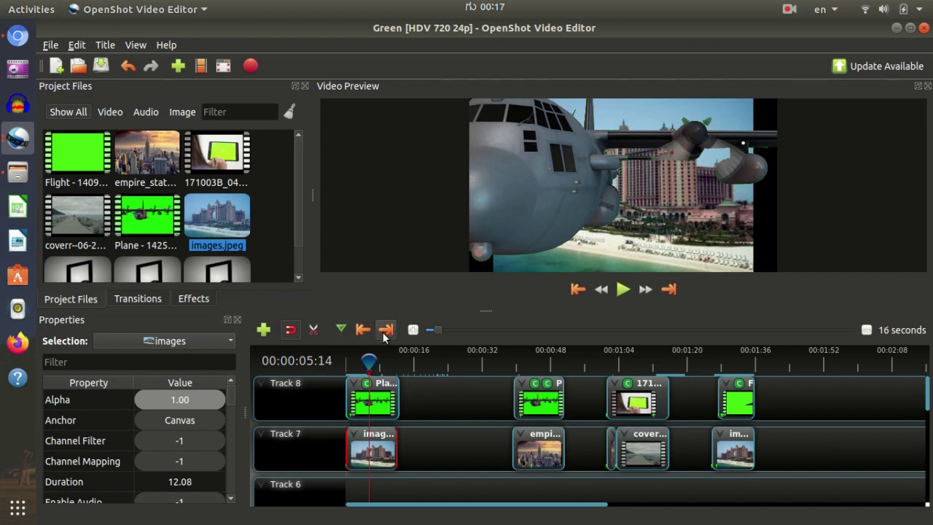
Step: Switch to the Pe project window and view its project files before returning to the desktop
key("super+h")
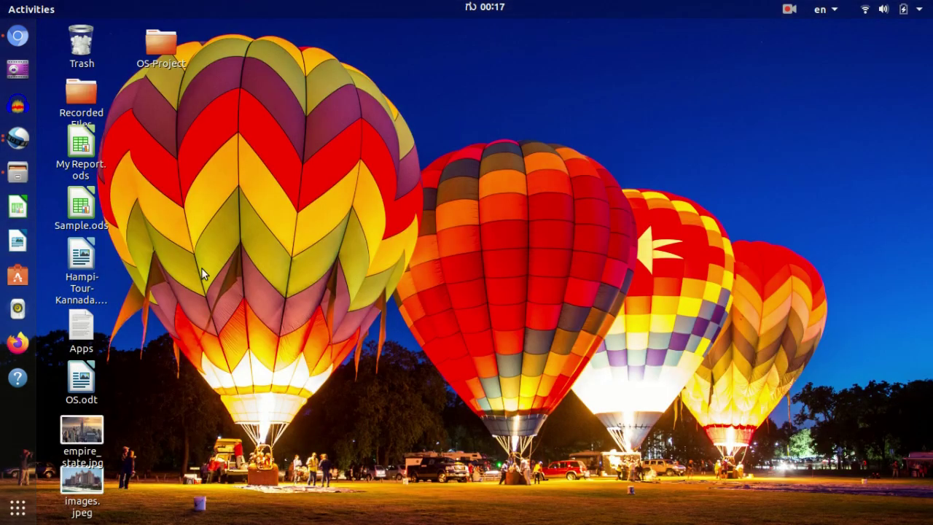
left_click(19, 142)
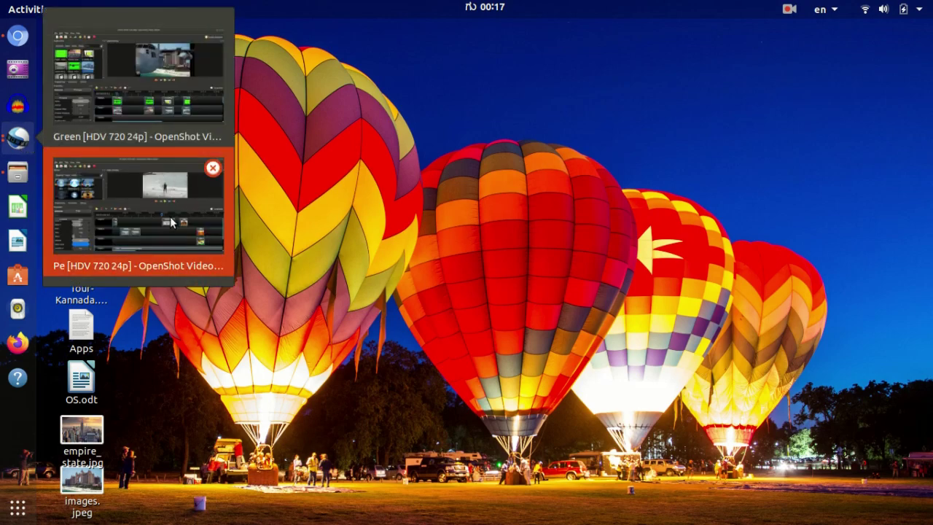
left_click(138, 211)
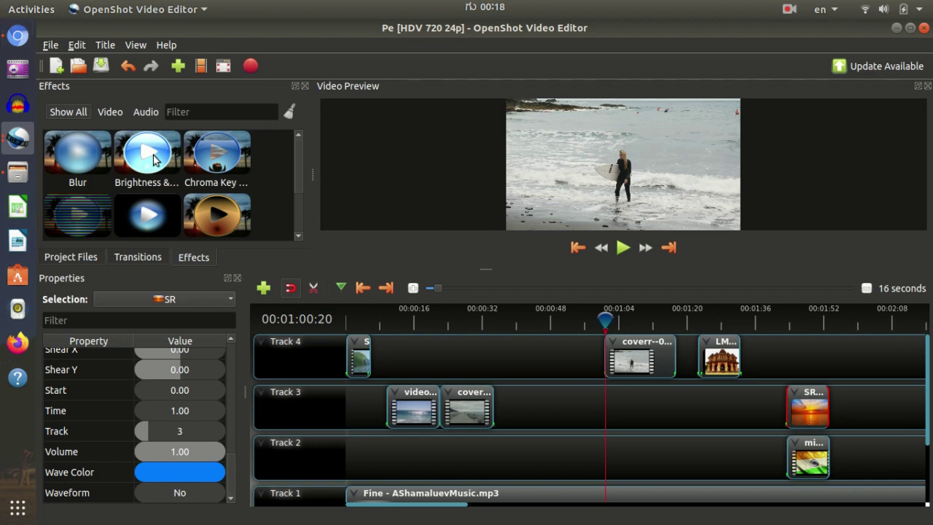
left_click(82, 261)
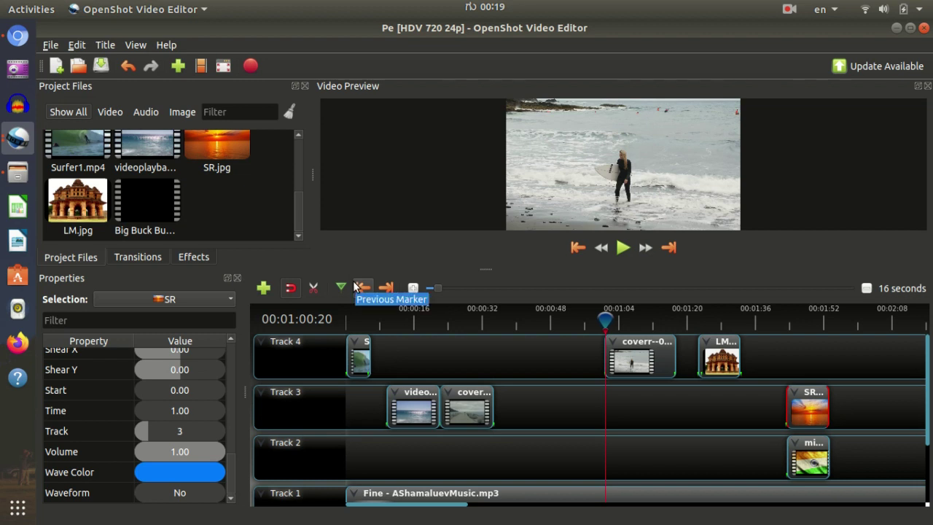
key("ctrl+q")
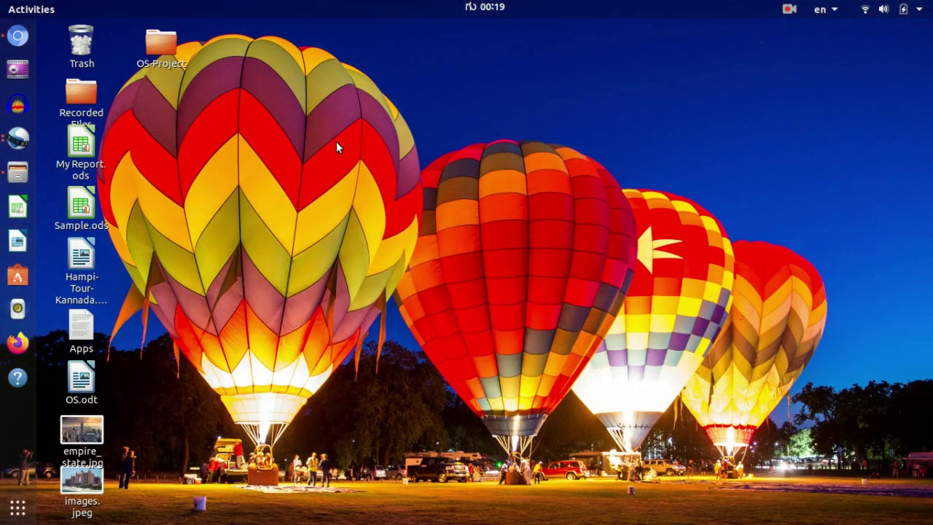